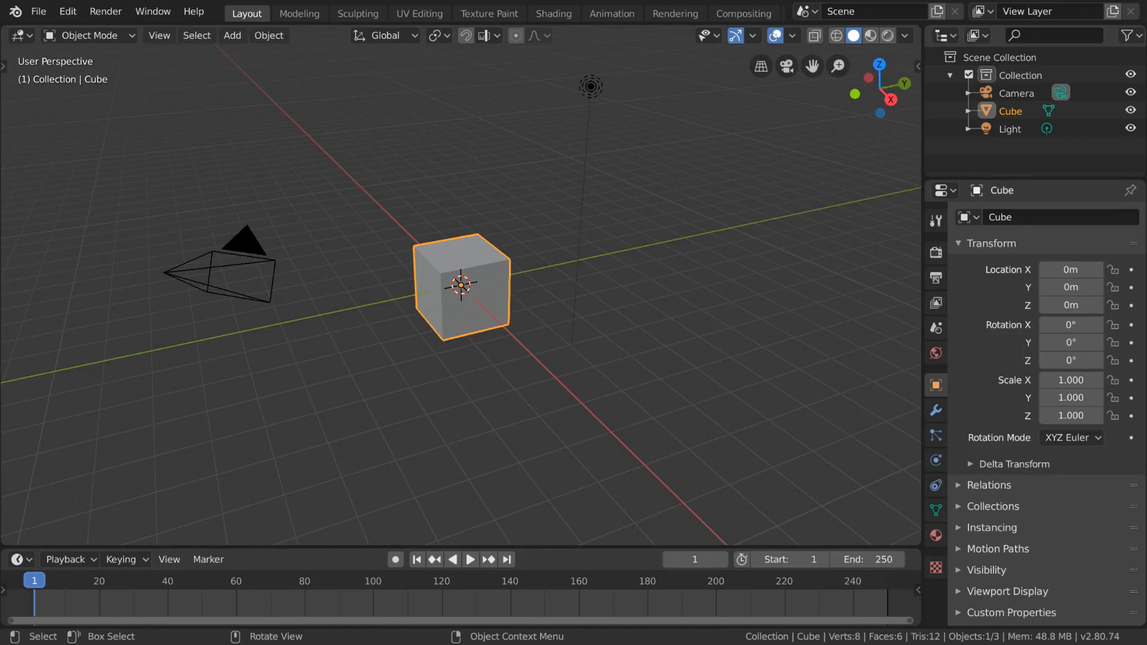
# Open the Modeling workspace and activate the Loop Cut tool for the cube
pyautogui.click(292, 13)
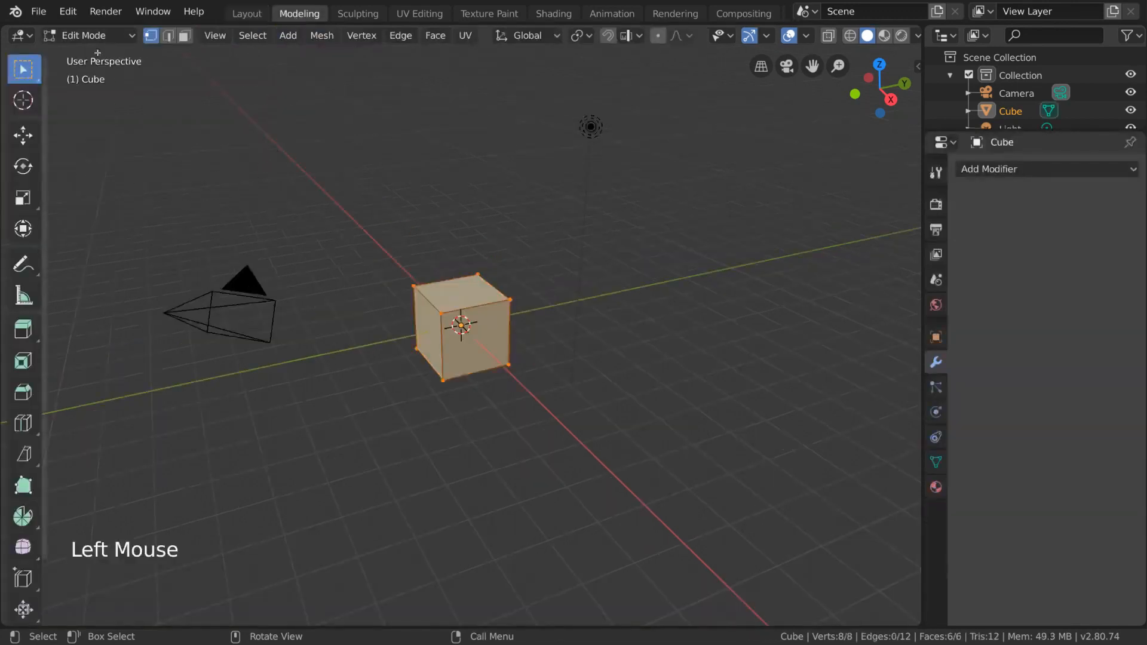
pyautogui.click(29, 434)
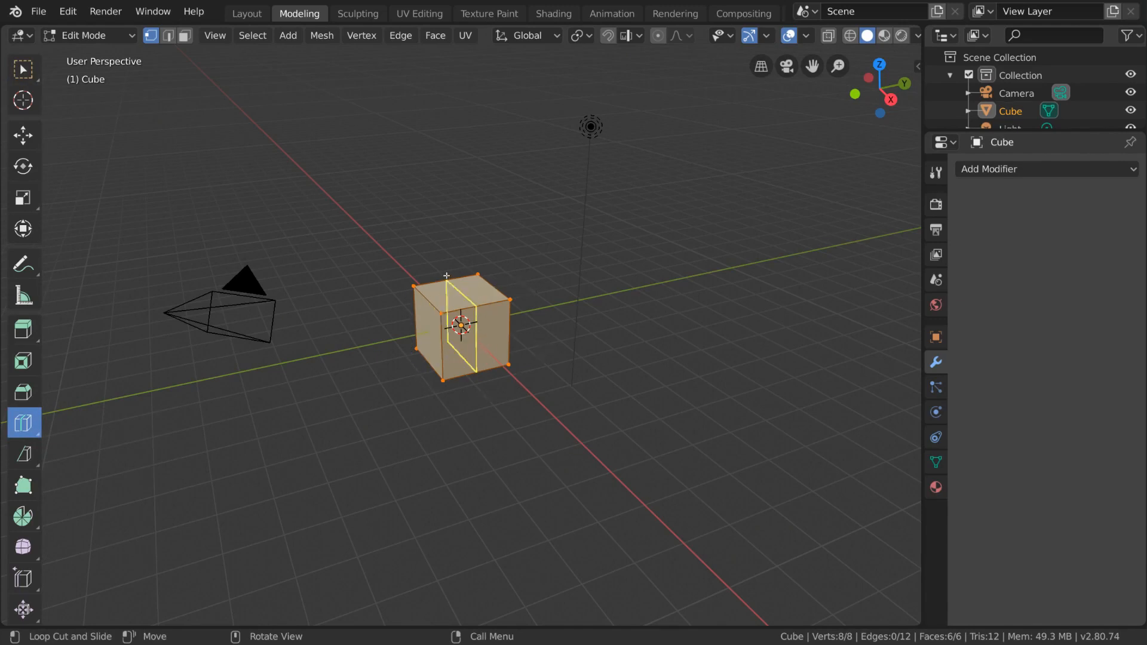
# Try centred loop cuts around the cube, one horizontal and others vertical
pyautogui.click(529, 339)
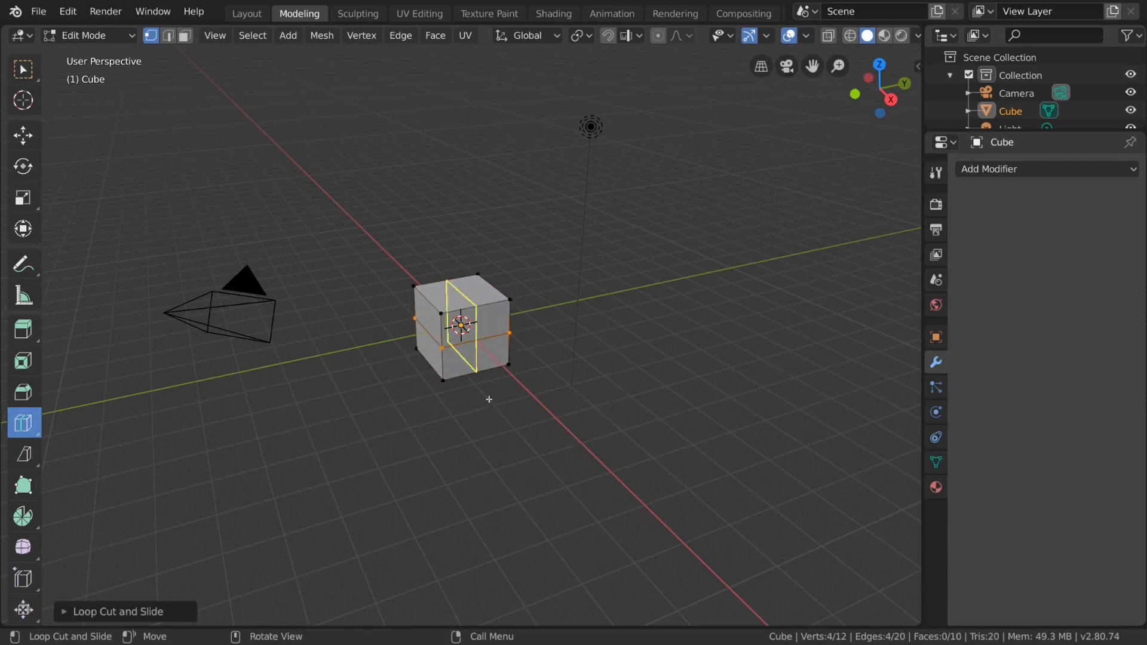
pyautogui.click(412, 401)
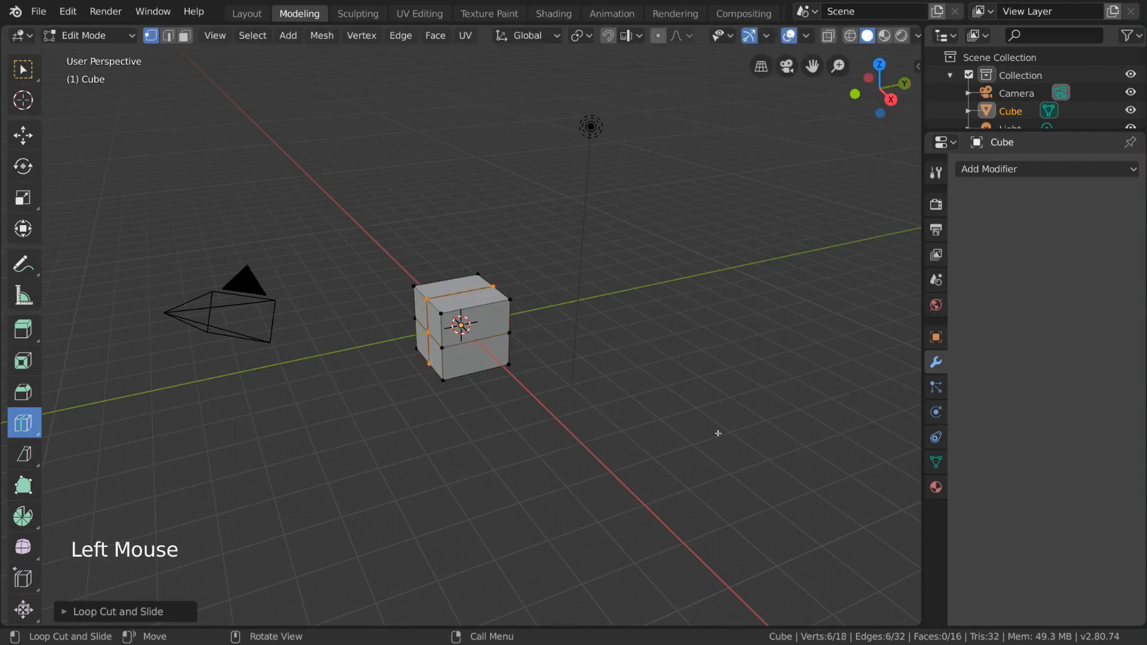
pyautogui.click(538, 361)
pyautogui.click(528, 366)
# Undo all the trial loop cuts, back to the plain cube
pyautogui.hotkey('ctrl', 'z')
pyautogui.hotkey('ctrl', 'z')
pyautogui.hotkey('ctrl', 'z')
pyautogui.hotkey('ctrl', 'z')
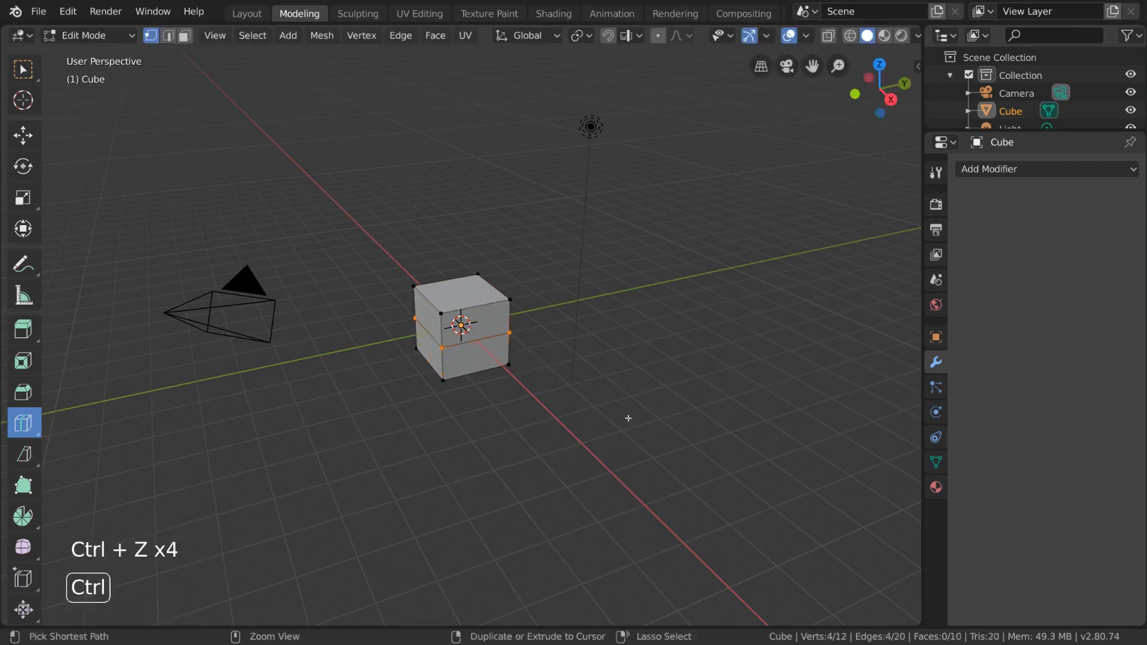
pyautogui.hotkey('ctrl', 'z')
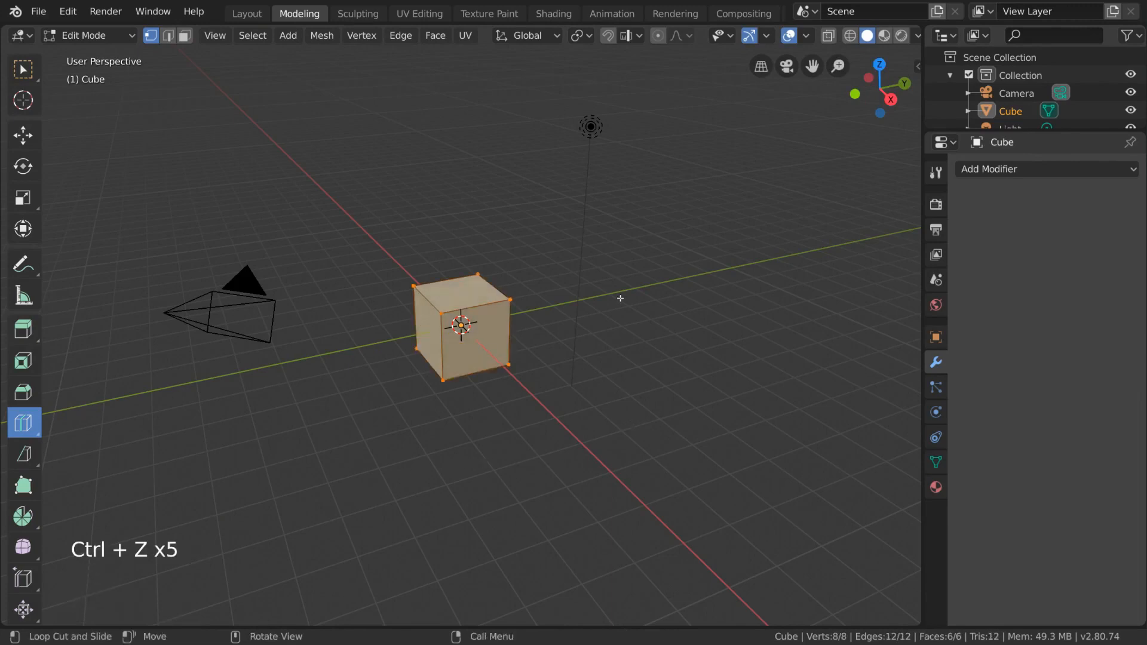
# Add vertical loop cuts in both directions around the cube, sliding them off-centre toward its edges
pyautogui.click(487, 317)
pyautogui.moveTo(487, 317); pyautogui.dragTo(514, 282)
pyautogui.moveTo(478, 325); pyautogui.dragTo(469, 327)
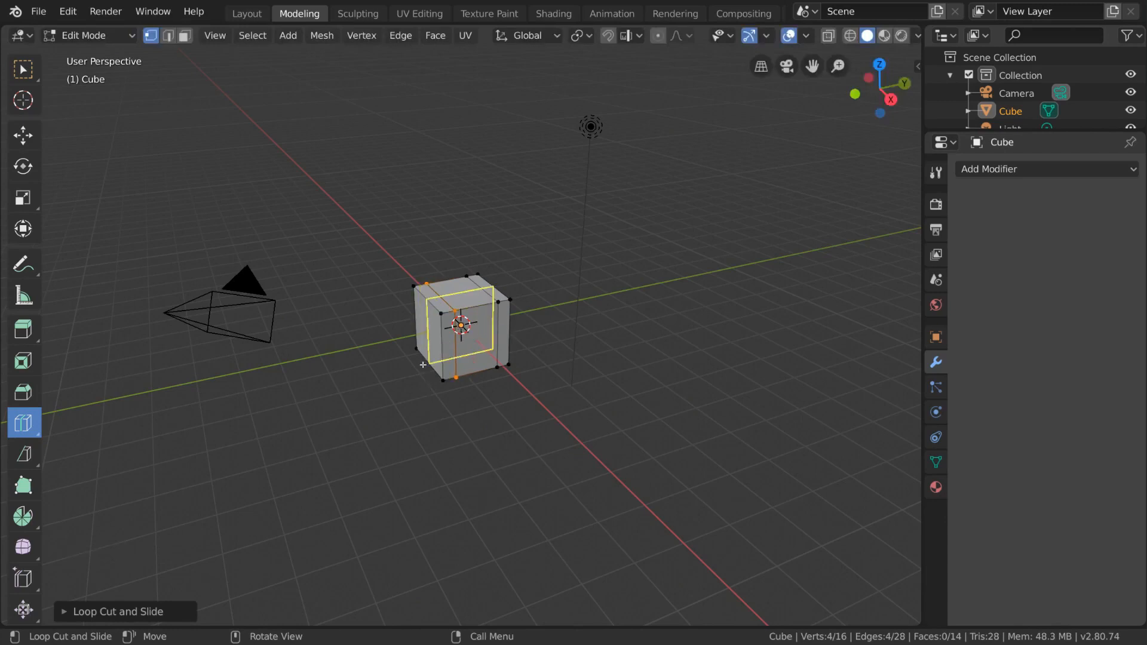
pyautogui.moveTo(423, 366); pyautogui.dragTo(522, 466)
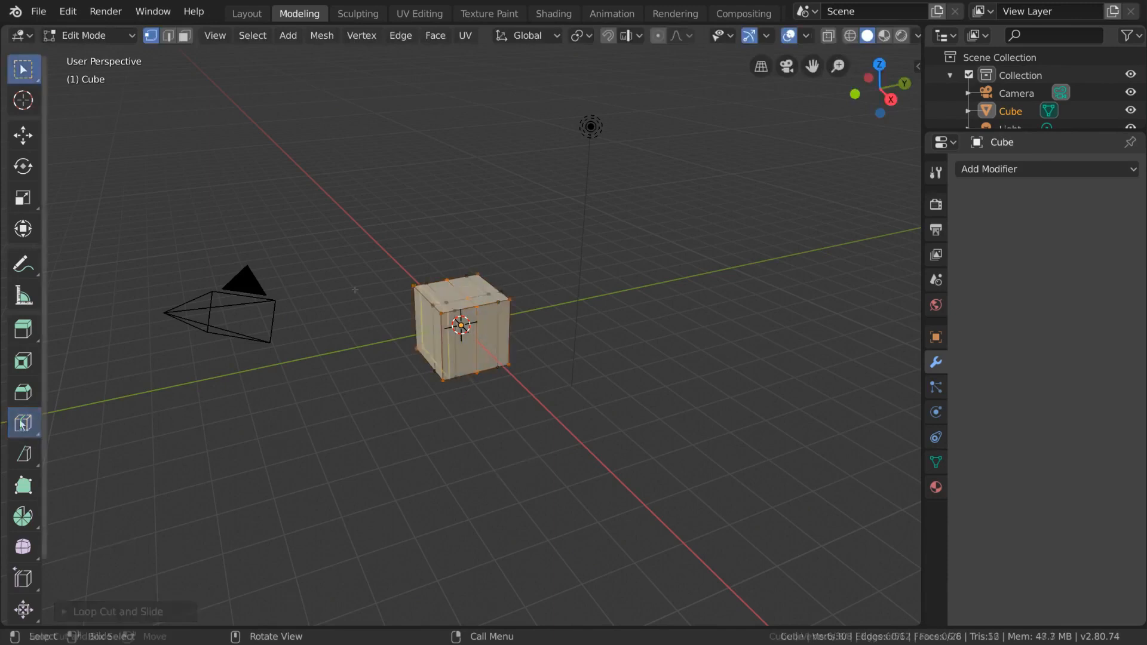
# Add a centred vertical loop cut to the plain cube and set its number of cuts to 3
pyautogui.click(24, 423)
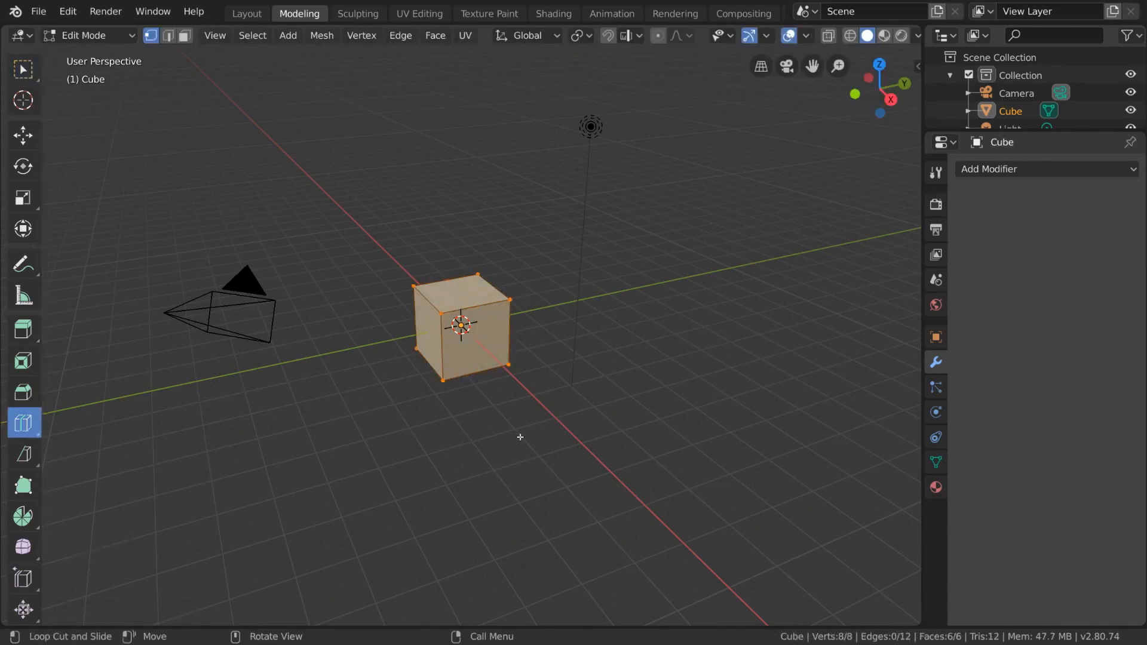
pyautogui.click(481, 369)
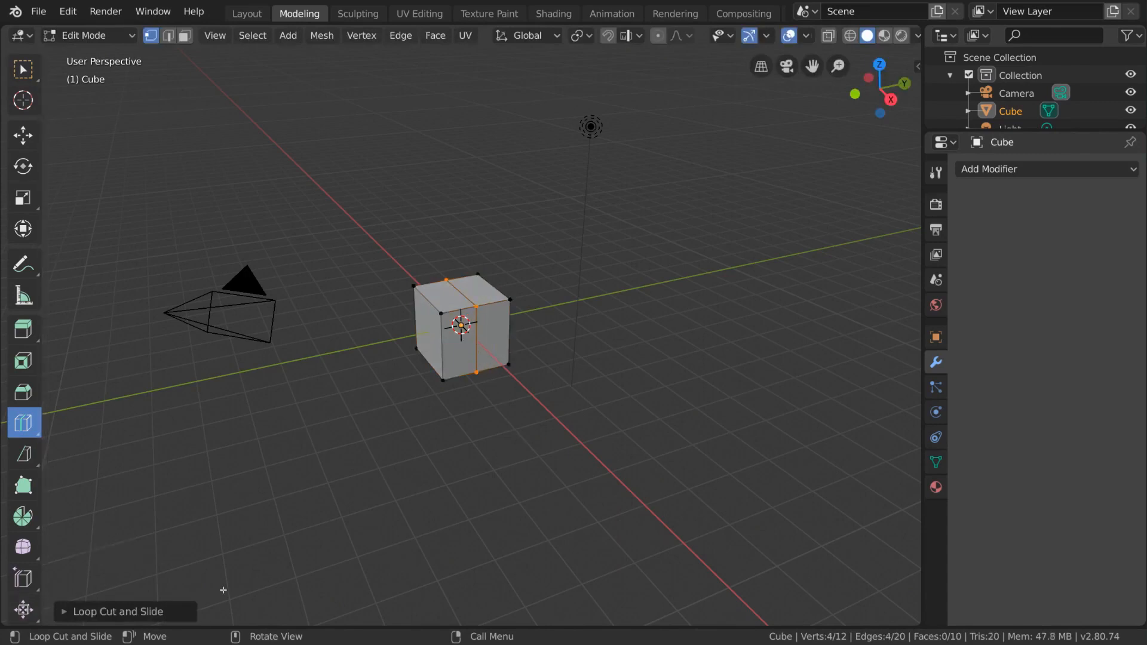
pyautogui.click(67, 611)
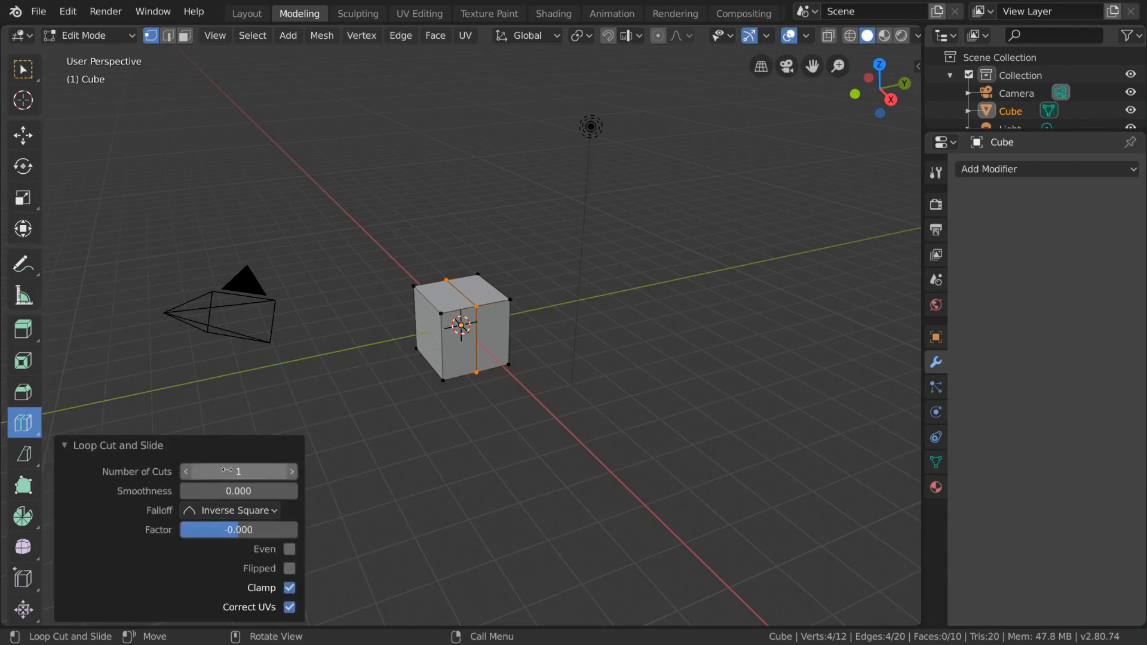
pyautogui.click(292, 471)
pyautogui.click(292, 471)
pyautogui.click(292, 471)
pyautogui.click(292, 471)
pyautogui.click(184, 473)
pyautogui.click(184, 473)
pyautogui.click(184, 473)
pyautogui.click(184, 473)
pyautogui.click(292, 473)
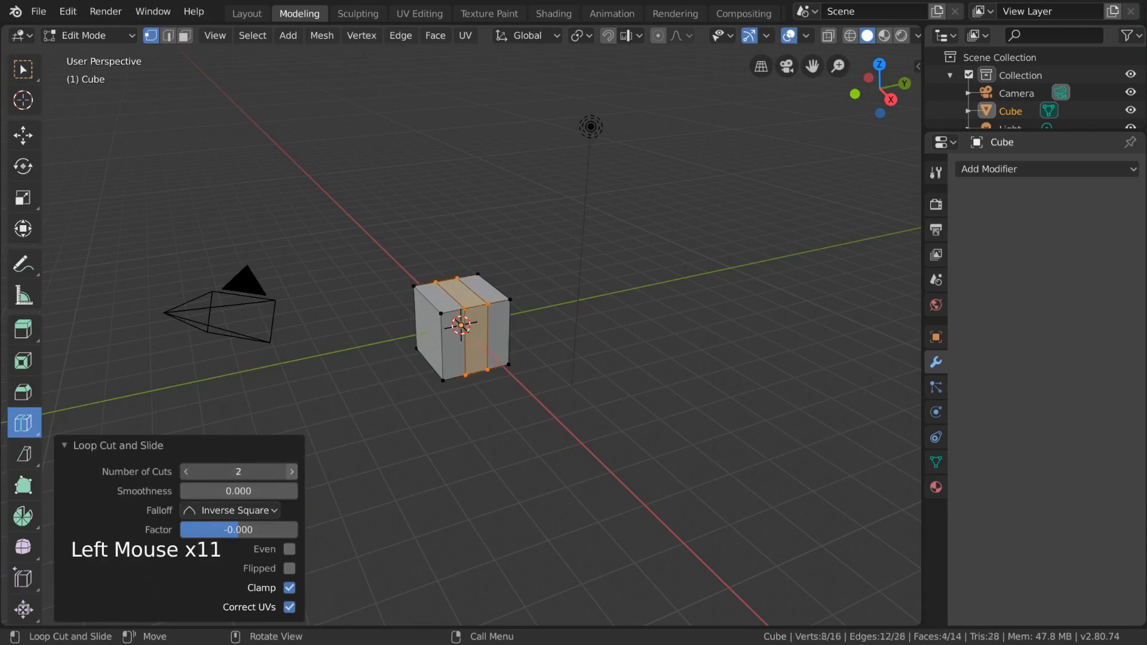
# Try a smoothness of 0.320 and a factor of 0.016 on the loop cuts, and undo the operation
pyautogui.moveTo(245, 487); pyautogui.dragTo(258, 487)
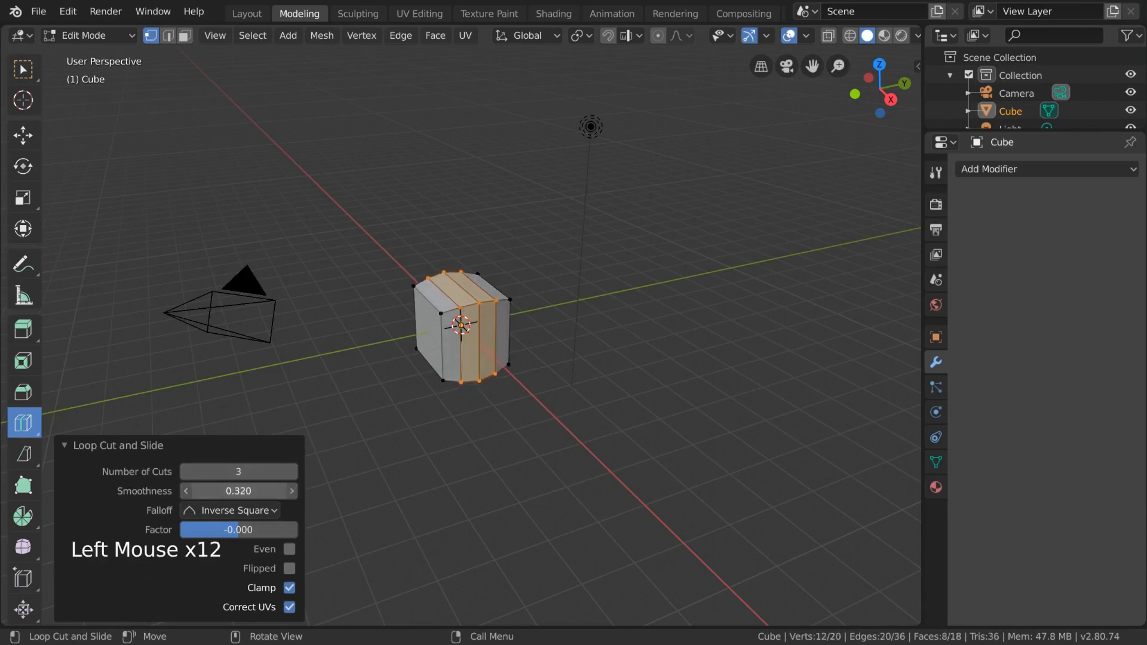
pyautogui.moveTo(255, 530); pyautogui.dragTo(258, 531)
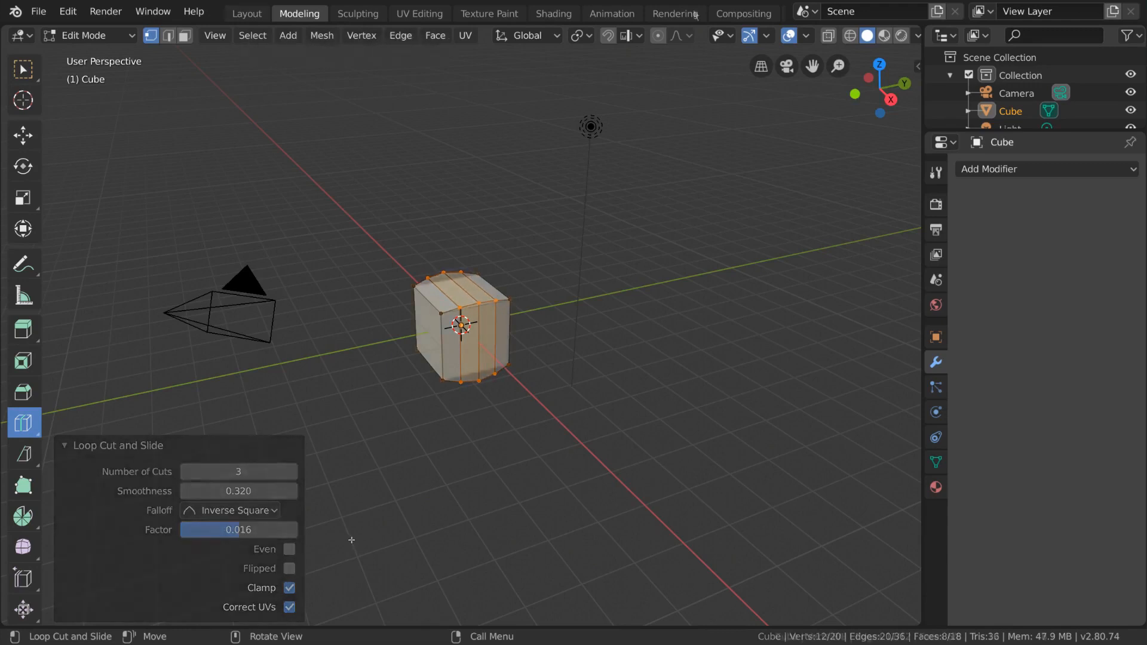
pyautogui.hotkey('ctrl', 'z')
# Add one horizontal and one vertical loop cut through the middle of the cube
pyautogui.hotkey('ctrl', 'r')
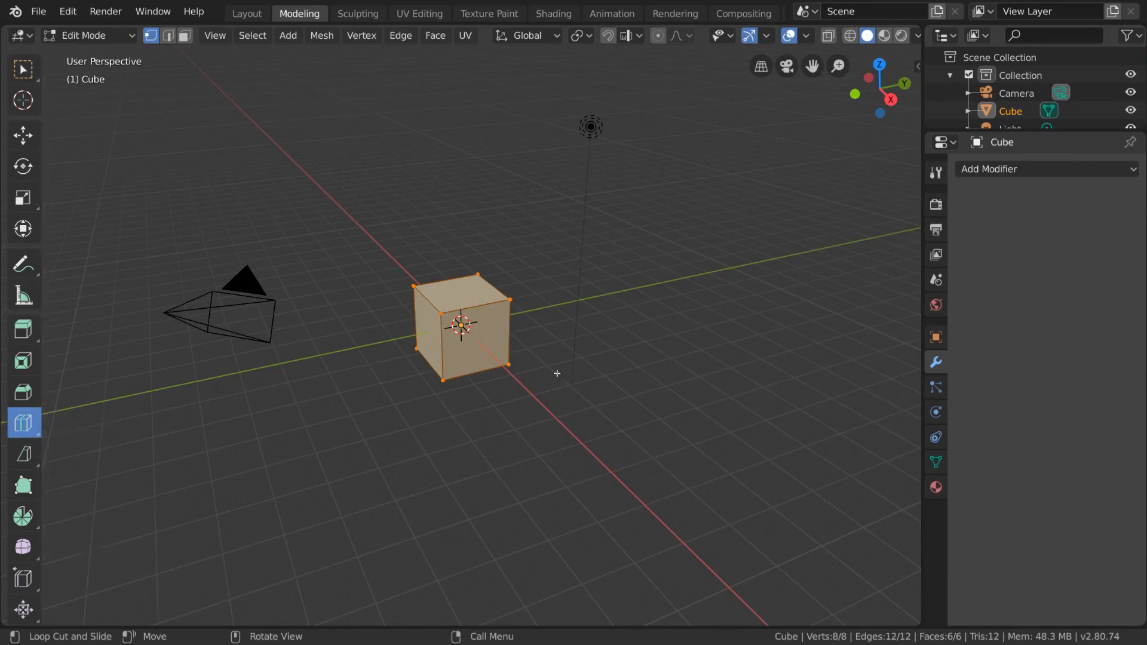
pyautogui.hotkey('ctrl', 'r')
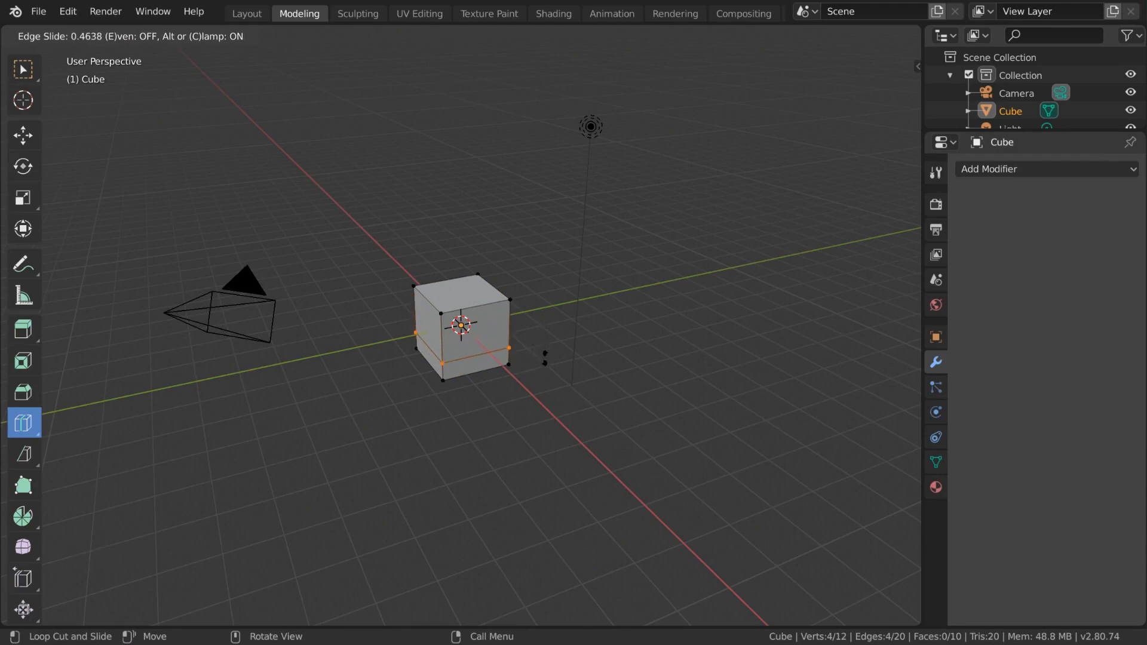
pyautogui.click(553, 352)
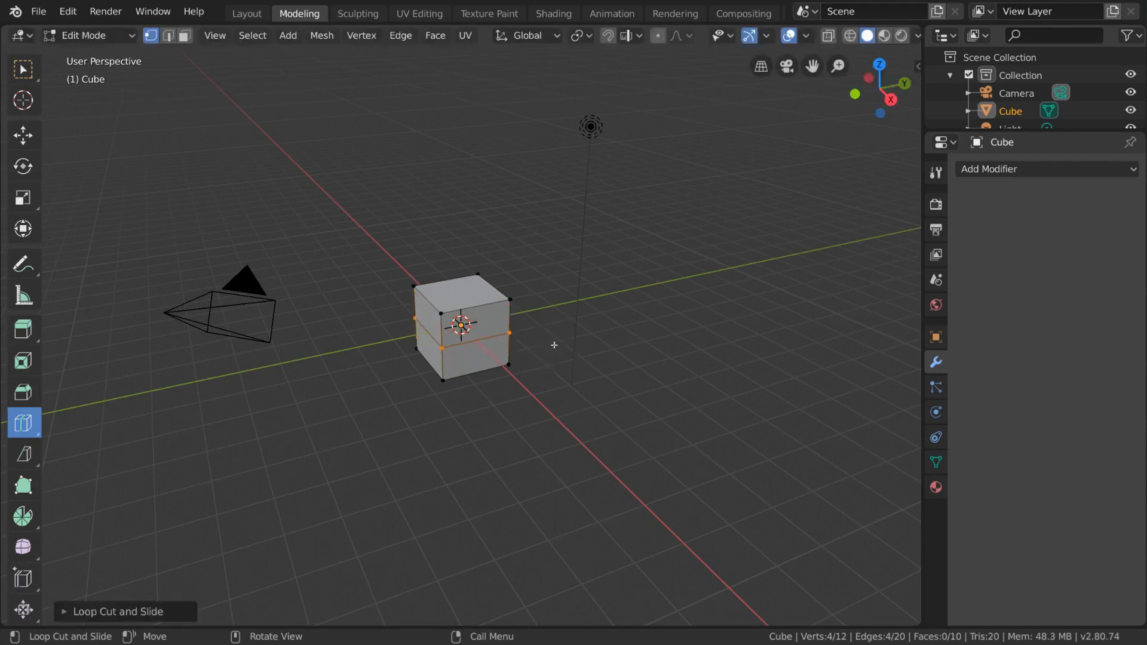
pyautogui.click(23, 69)
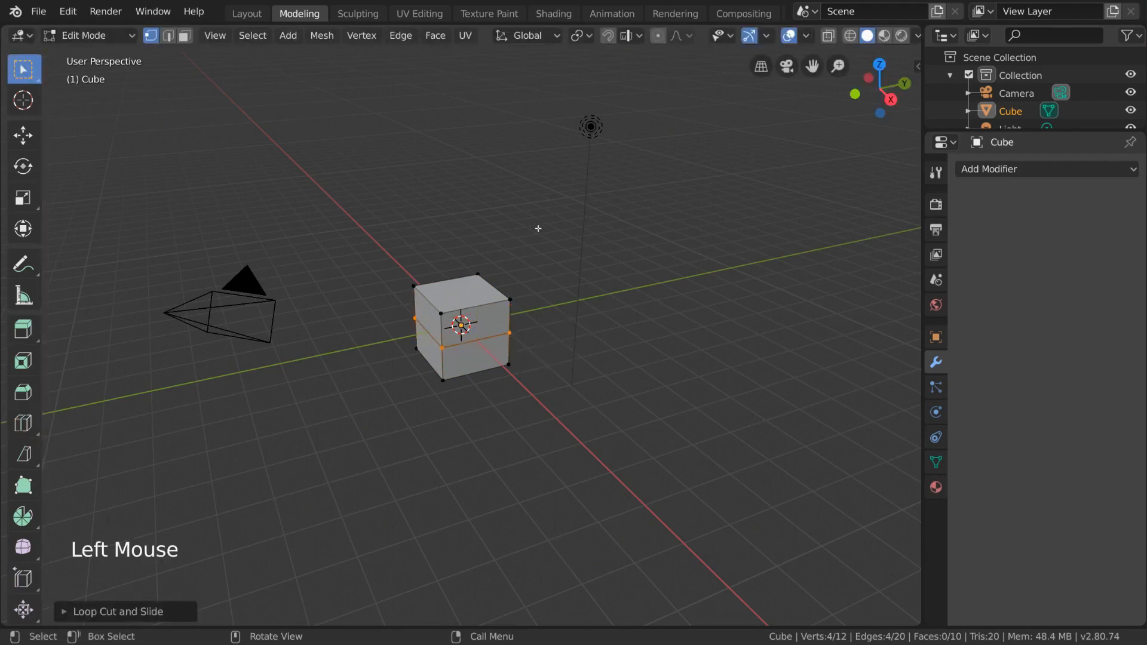
pyautogui.hotkey('ctrl', 'r')
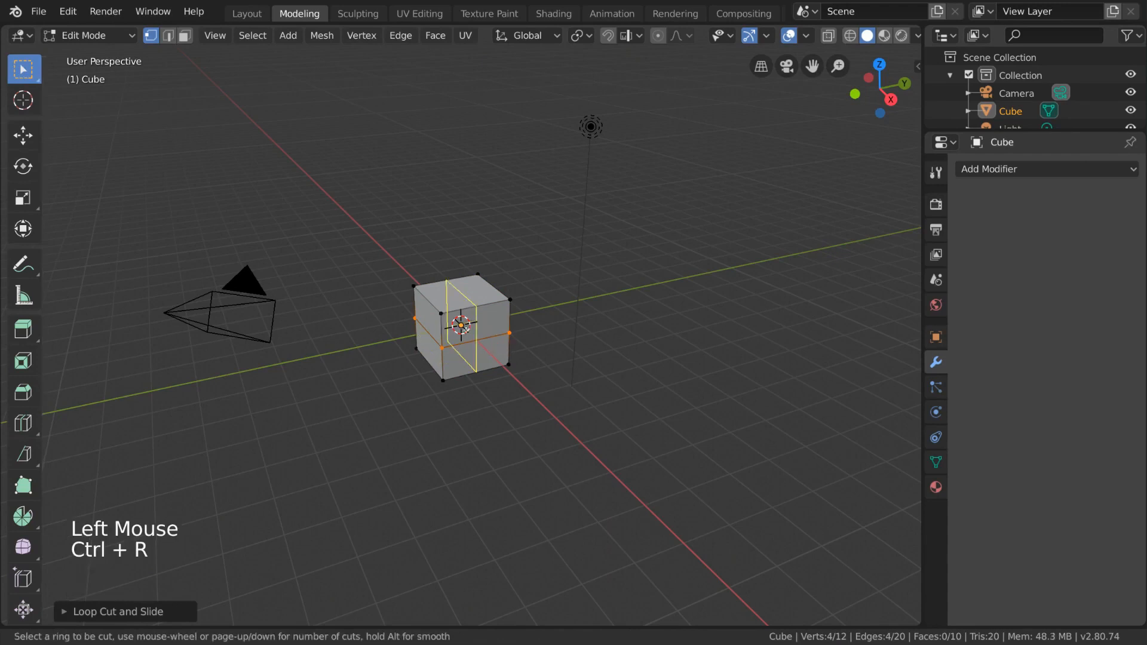
pyautogui.click(477, 313)
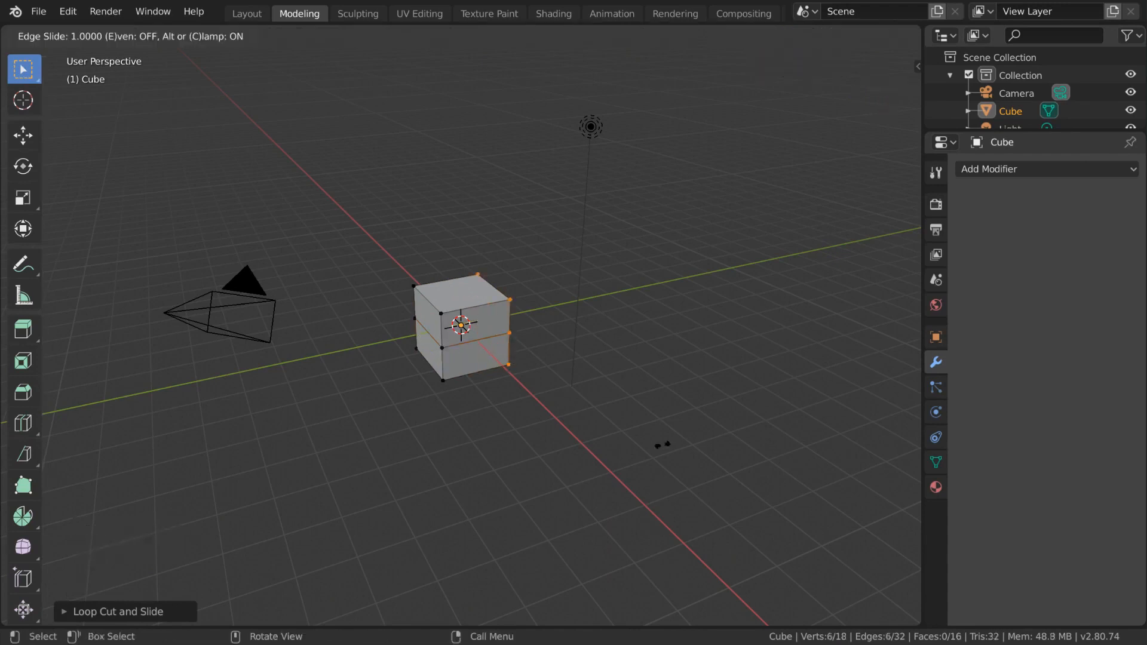
pyautogui.click(496, 418)
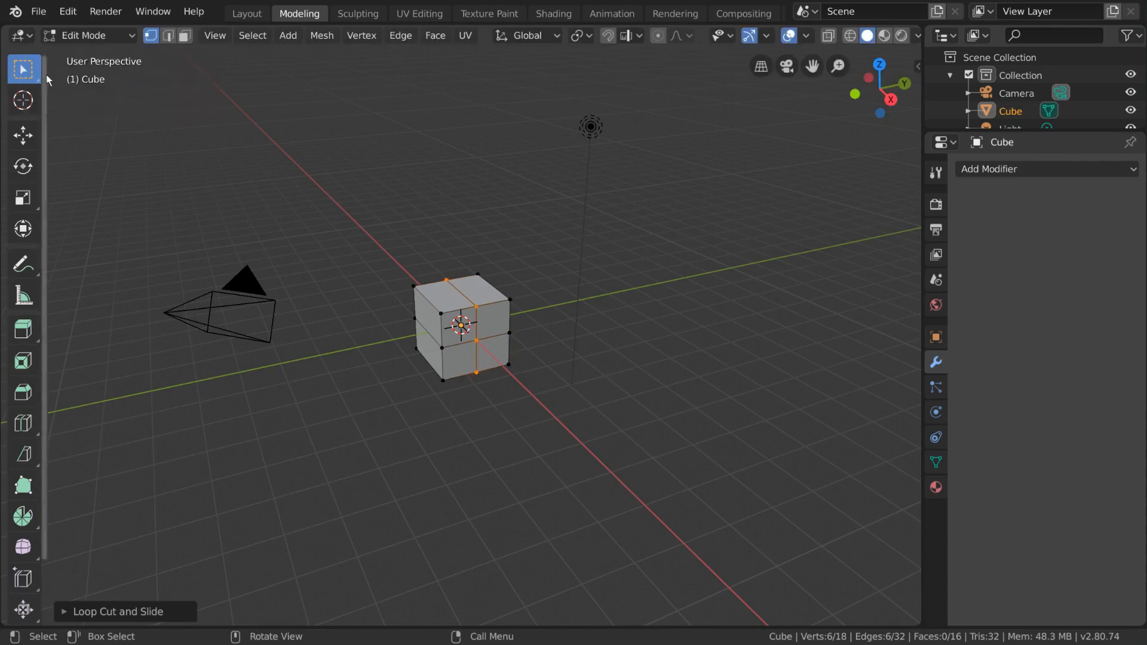
# Add five evenly spaced vertical loop cuts across the cube's depth, without sliding them
pyautogui.hotkey('ctrl', 'r')
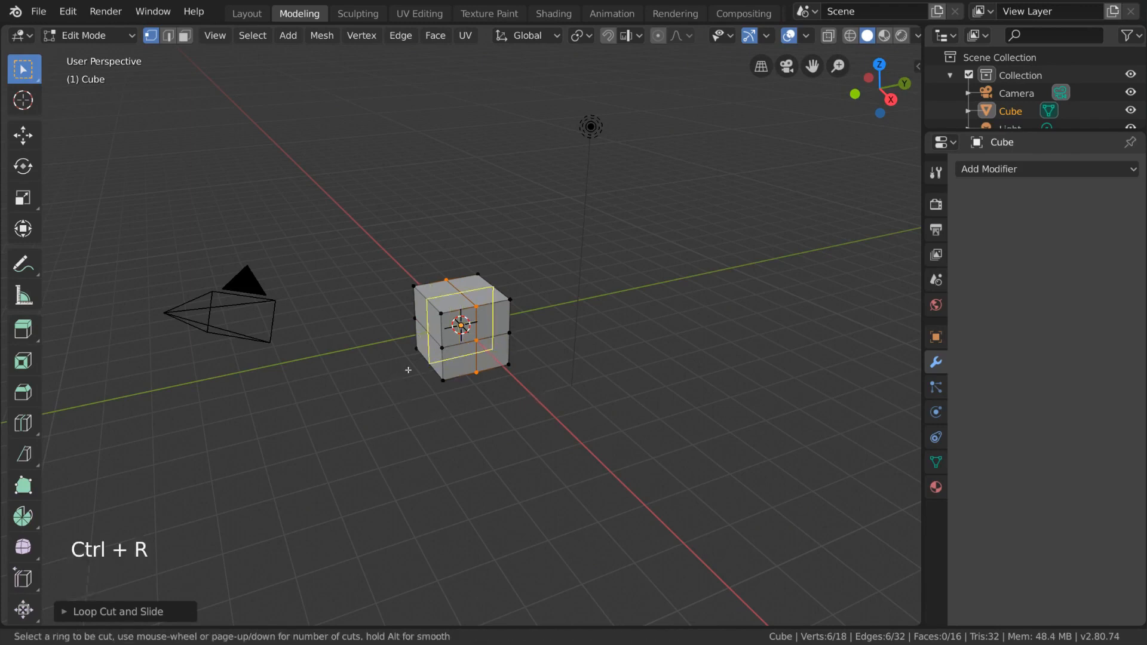
pyautogui.scroll(4, 409, 370)
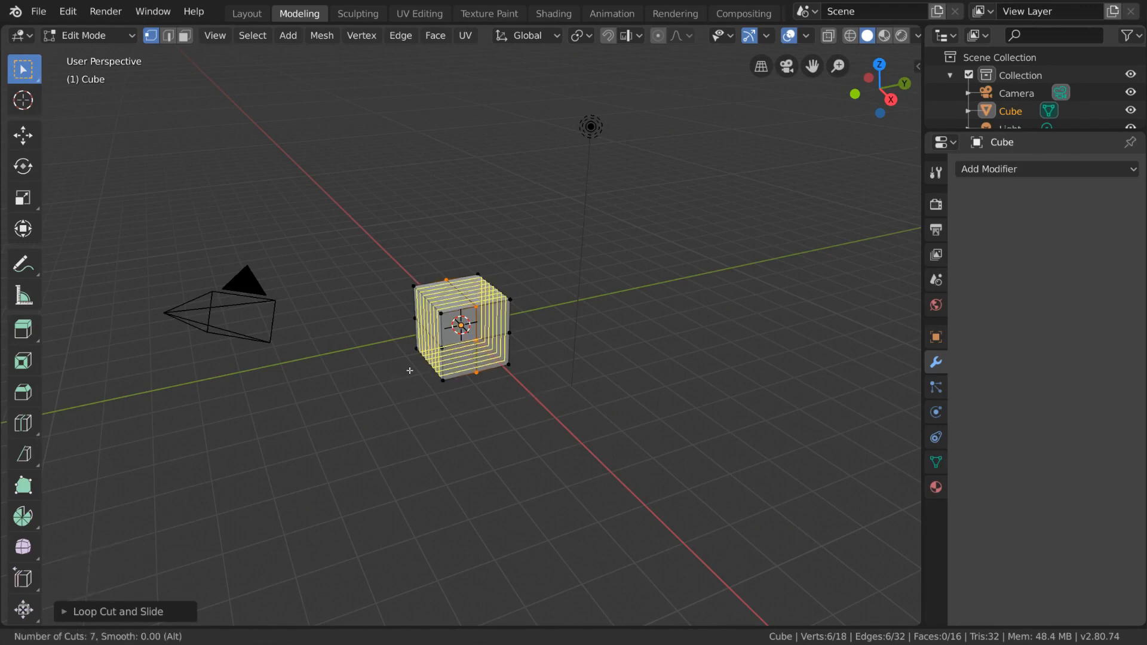
pyautogui.scroll(-4, 409, 370)
pyautogui.scroll(5, 409, 370)
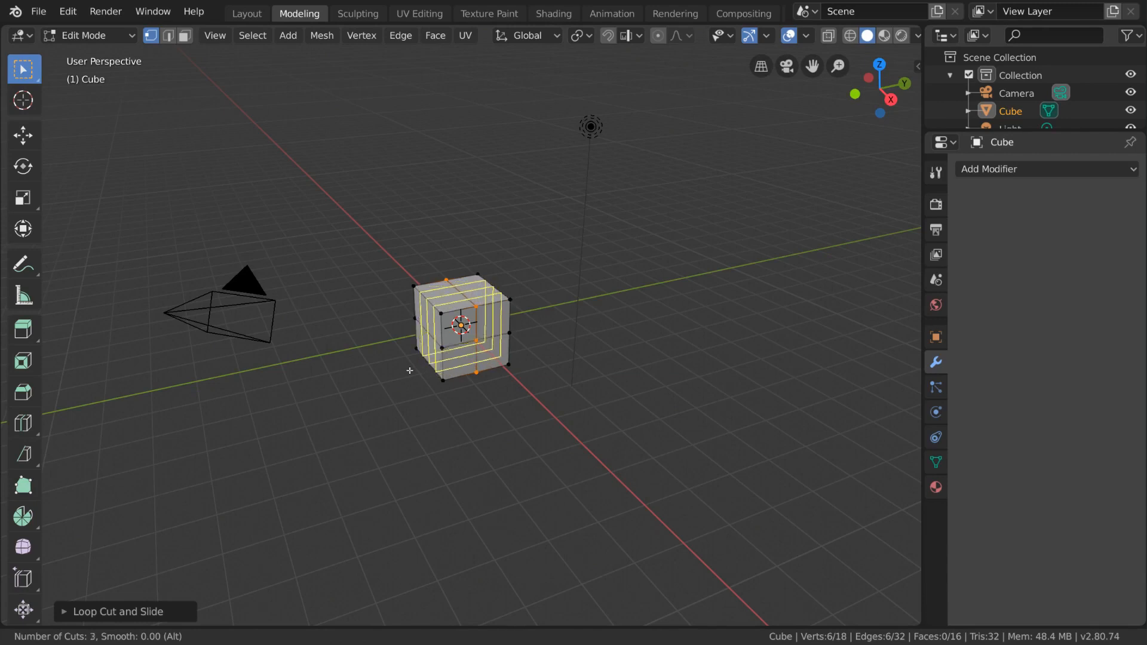
pyautogui.scroll(-5, 409, 370)
pyautogui.scroll(4, 409, 371)
pyautogui.click(409, 371)
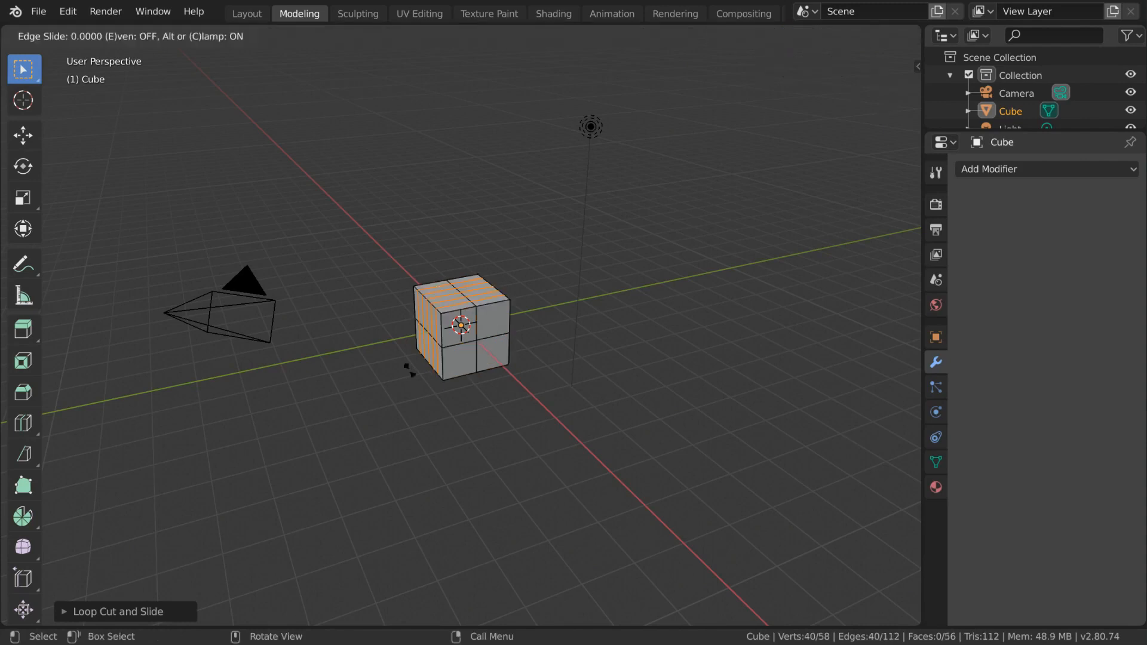
pyautogui.click(409, 371)
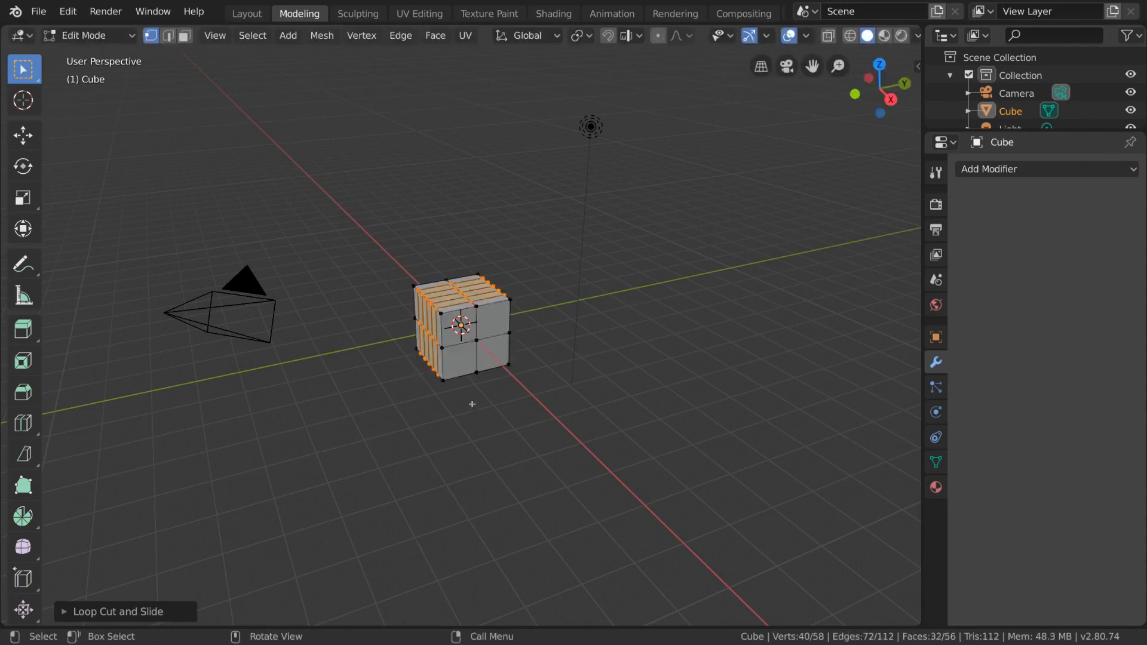
# Add a horizontal loop cut in the cube's lower half and another in the upper half, slid toward the top edge
pyautogui.hotkey('ctrl', 'r')
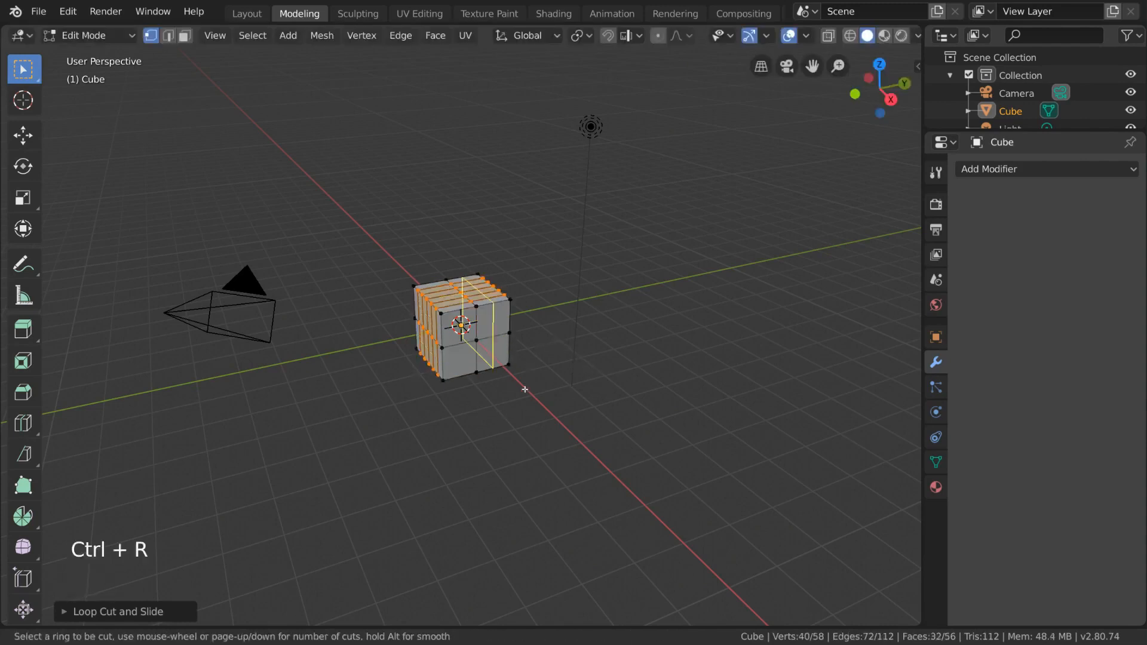
pyautogui.click(525, 356)
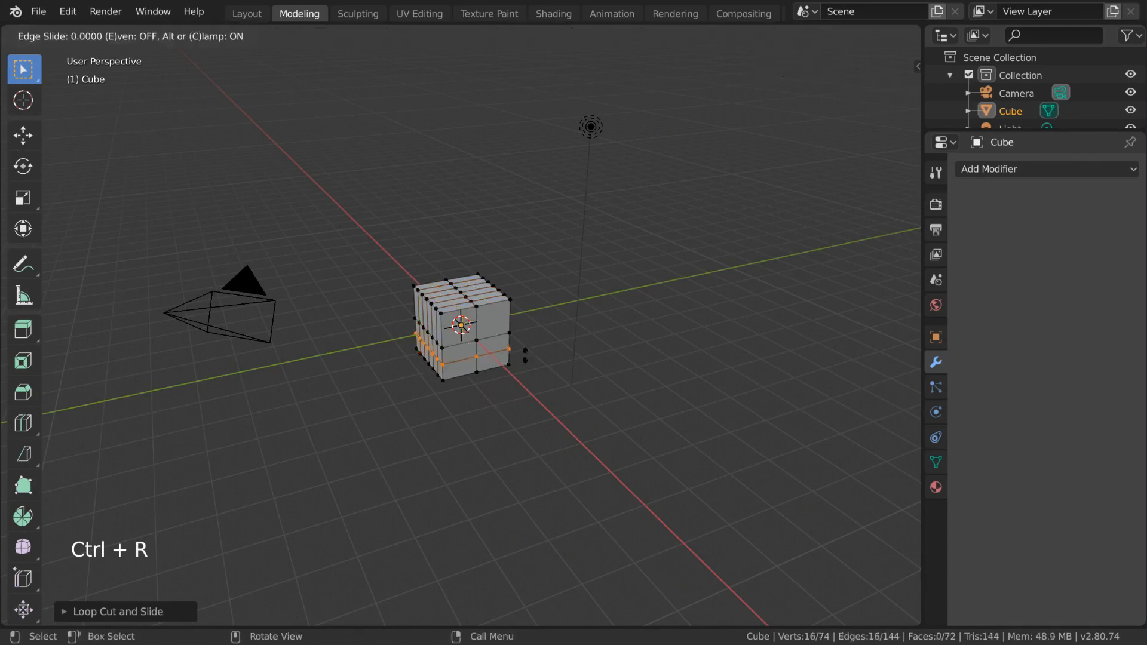
pyautogui.click(562, 344)
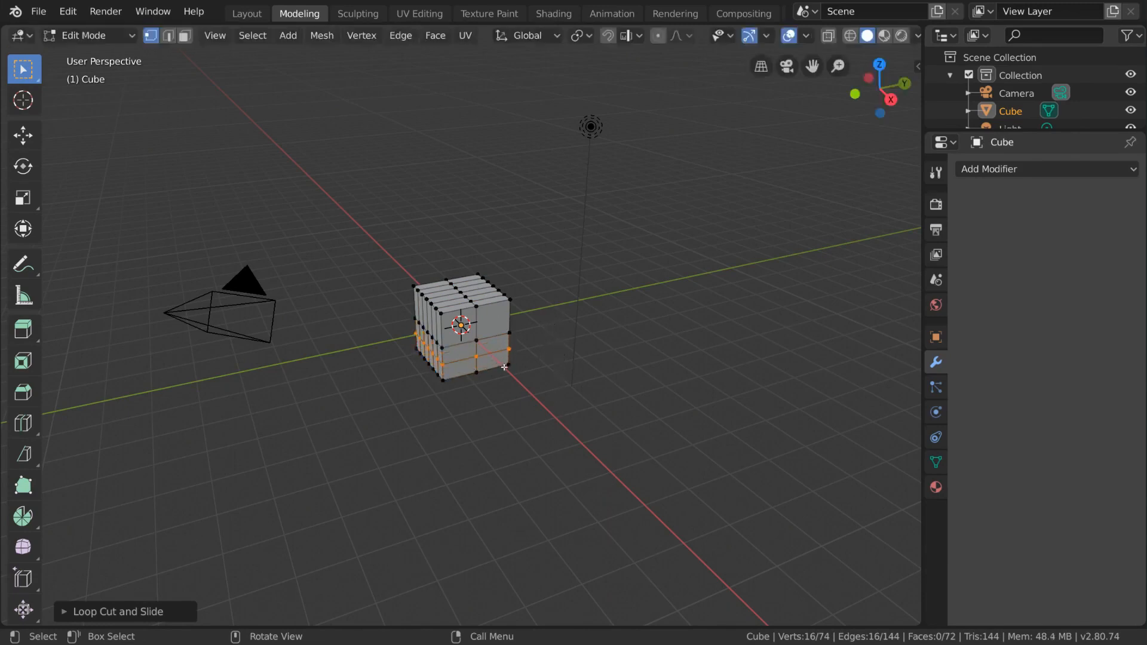
pyautogui.hotkey('ctrl', 'r')
pyautogui.click(547, 321)
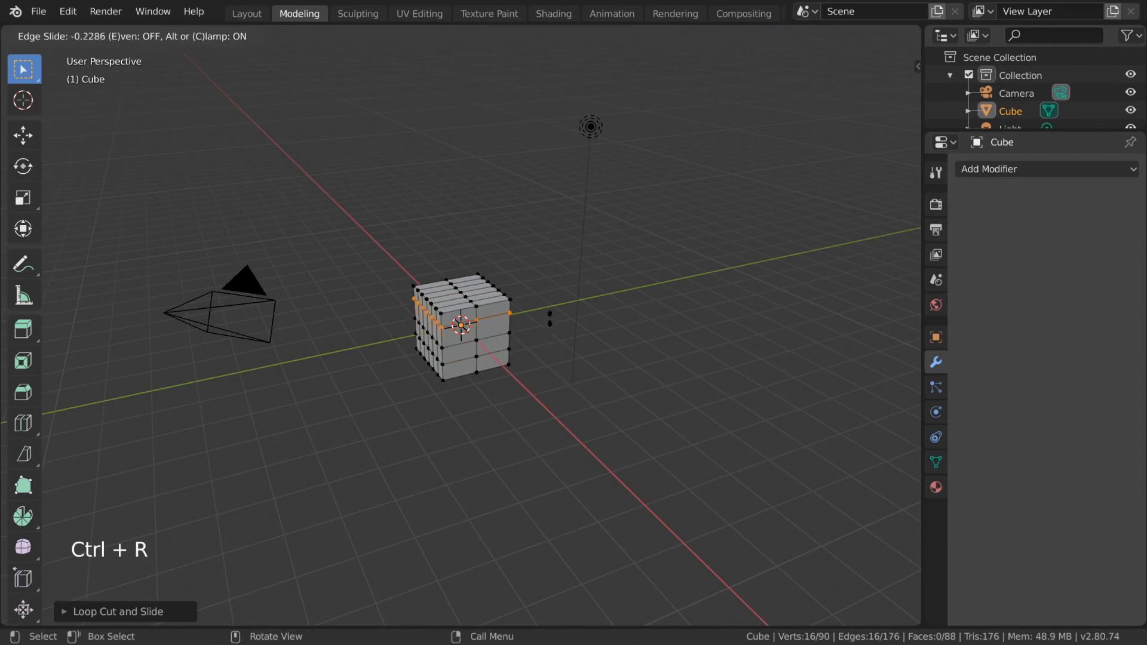
pyautogui.click(551, 313)
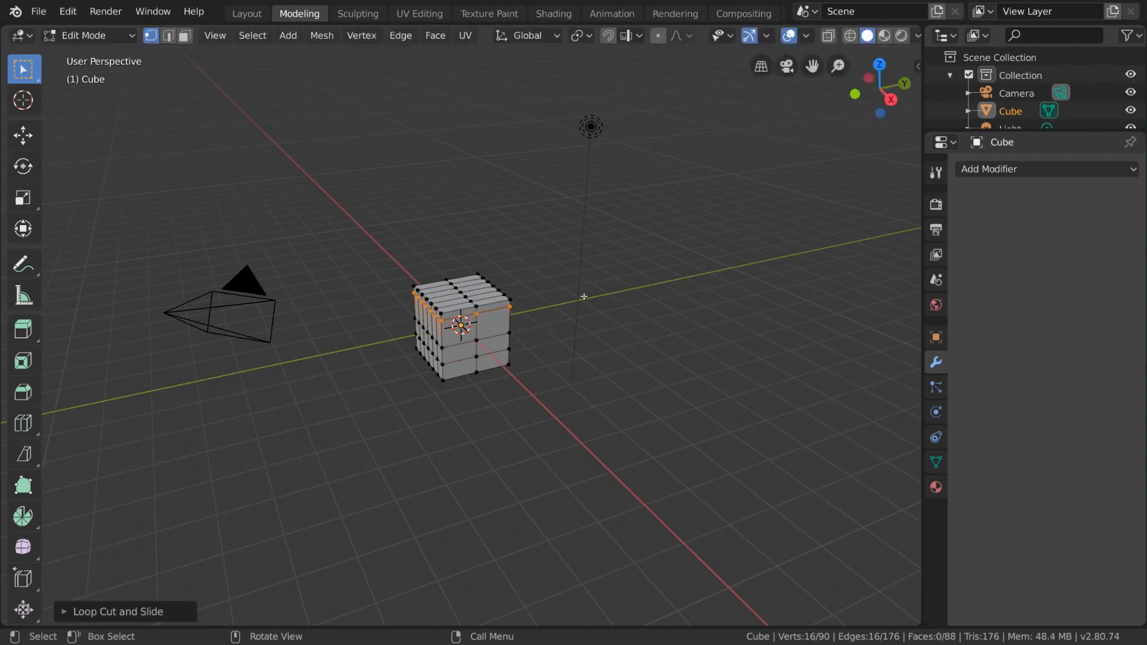
# Undo every loop cut on the cube to restore its original mesh
pyautogui.hotkey('ctrl', 'z')
pyautogui.hotkey('ctrl', 'z')
pyautogui.hotkey('ctrl', 'z')
pyautogui.hotkey('ctrl', 'z')
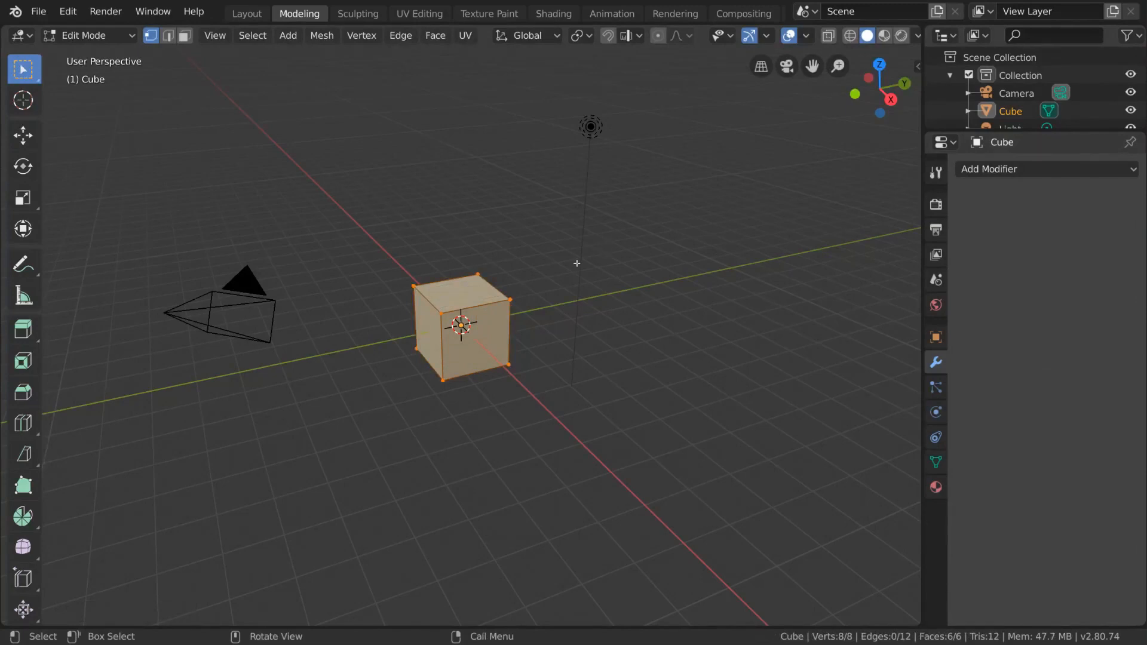
# Flatten the cube along Z into a thin slab and add four loop cuts, one near each outer side
pyautogui.click(22, 198)
pyautogui.moveTo(454, 262); pyautogui.dragTo(455, 317)
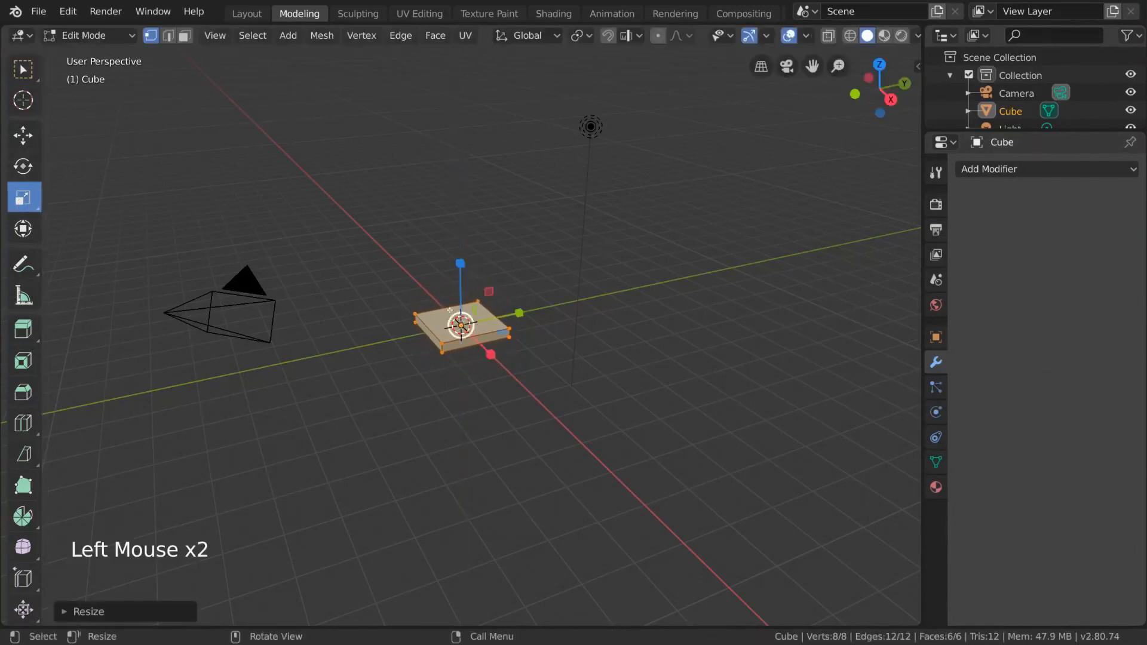
pyautogui.click(23, 423)
pyautogui.moveTo(481, 355); pyautogui.dragTo(433, 330)
pyautogui.scroll(6, 537, 323)
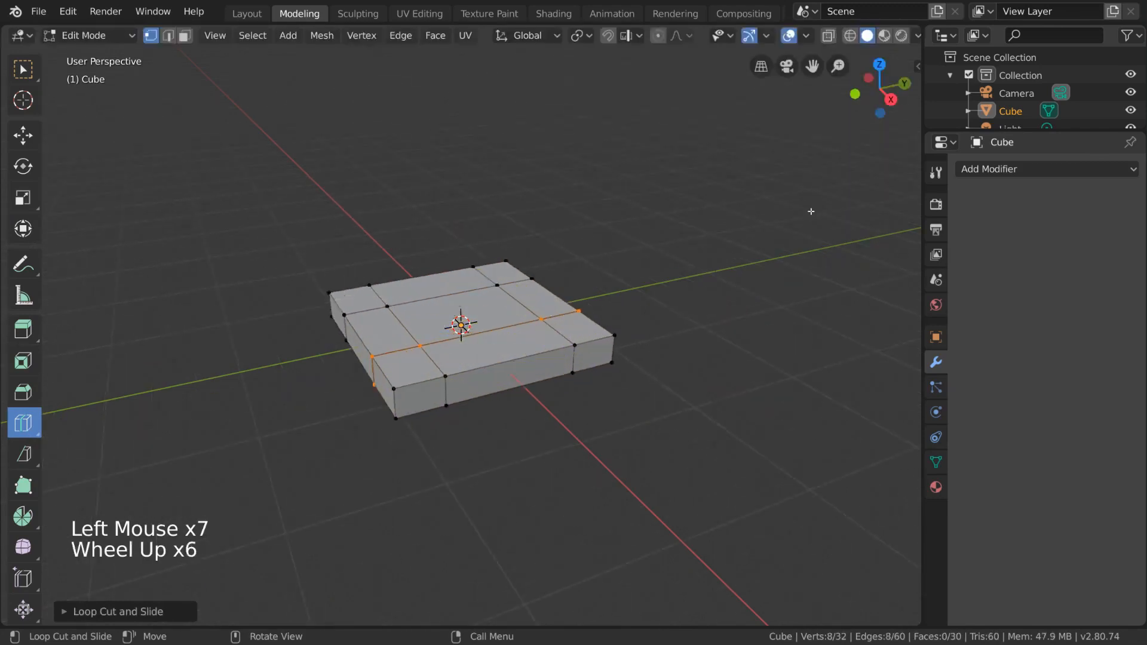
# In face selection mode, select the four corner faces on the slab's underside
pyautogui.press('3')
pyautogui.moveTo(680, 308); pyautogui.dragTo(573, 299, button='middle')
pyautogui.click(24, 69)
pyautogui.click(366, 299)
pyautogui.keyDown('shift'); pyautogui.click(380, 366); pyautogui.keyUp('shift')
pyautogui.keyDown('shift'); pyautogui.click(534, 370); pyautogui.keyUp('shift')
pyautogui.keyDown('shift'); pyautogui.click(560, 309); pyautogui.keyUp('shift')
pyautogui.moveTo(683, 259); pyautogui.dragTo(684, 335, button='middle')
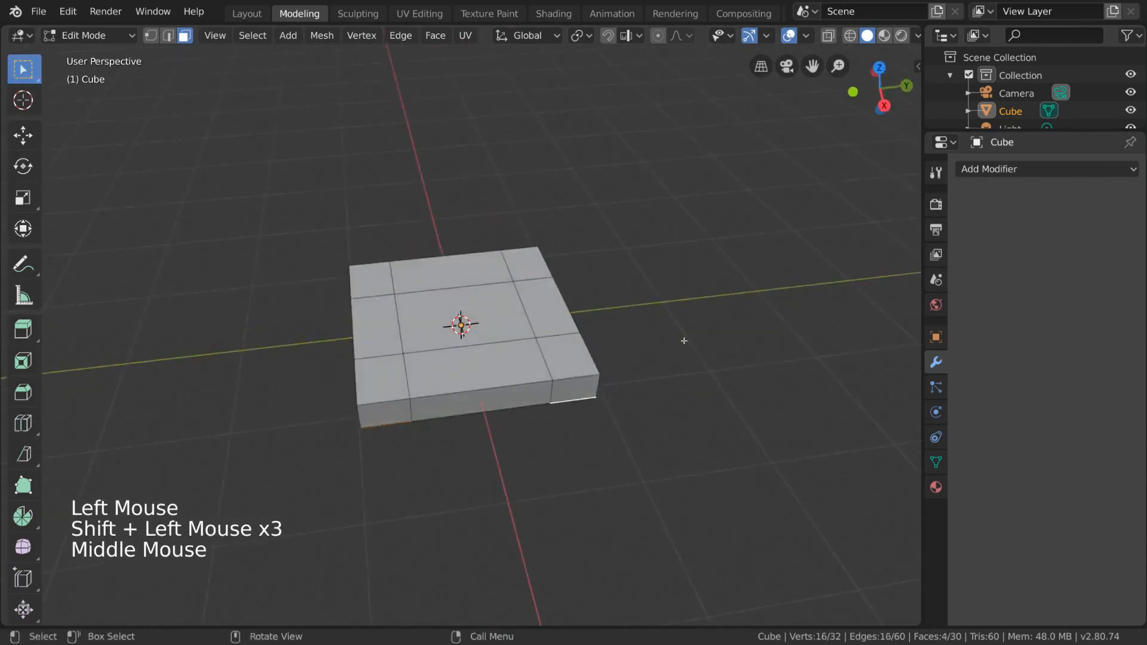
# Add the three top faces along one side of the slab to the selection and extrude all selected faces with a Z-axis scale
pyautogui.keyDown('shift'); pyautogui.click(573, 346); pyautogui.keyUp('shift')
pyautogui.keyDown('shift'); pyautogui.click(550, 306); pyautogui.keyUp('shift')
pyautogui.keyDown('shift'); pyautogui.click(527, 263); pyautogui.keyUp('shift')
pyautogui.moveTo(638, 430); pyautogui.dragTo(624, 370, button='middle')
pyautogui.scroll(-3, 624, 370)
pyautogui.press('e')
pyautogui.press('s')
pyautogui.press('z')
pyautogui.click(565, 339)
# Scale the extruded faces once more along the Z axis to adjust their height
pyautogui.moveTo(565, 339)
pyautogui.mouseDown(button='middle')
pyautogui.moveTo(553, 335)
pyautogui.moveTo(587, 330)
pyautogui.moveTo(551, 323)
pyautogui.moveTo(696, 329)
pyautogui.moveTo(558, 335)
pyautogui.moveTo(576, 337)
pyautogui.mouseUp(button='middle')
pyautogui.press('s')
pyautogui.press('z')
pyautogui.click(607, 346)
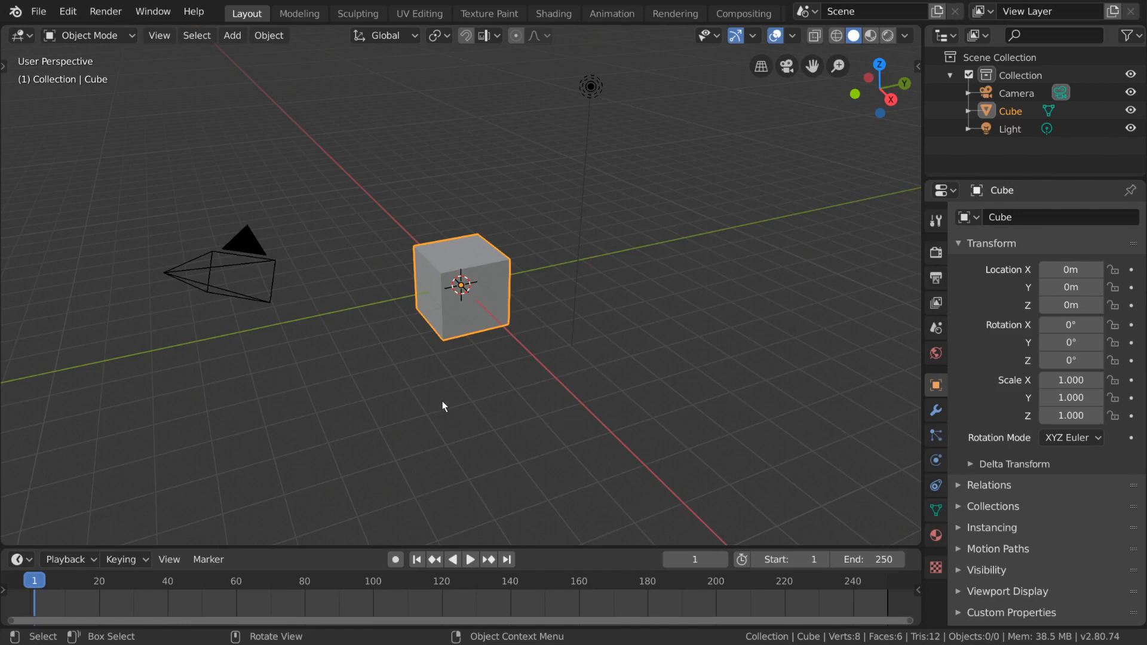
# Add a Bevel modifier to the cube and remove it again
pyautogui.click(936, 410)
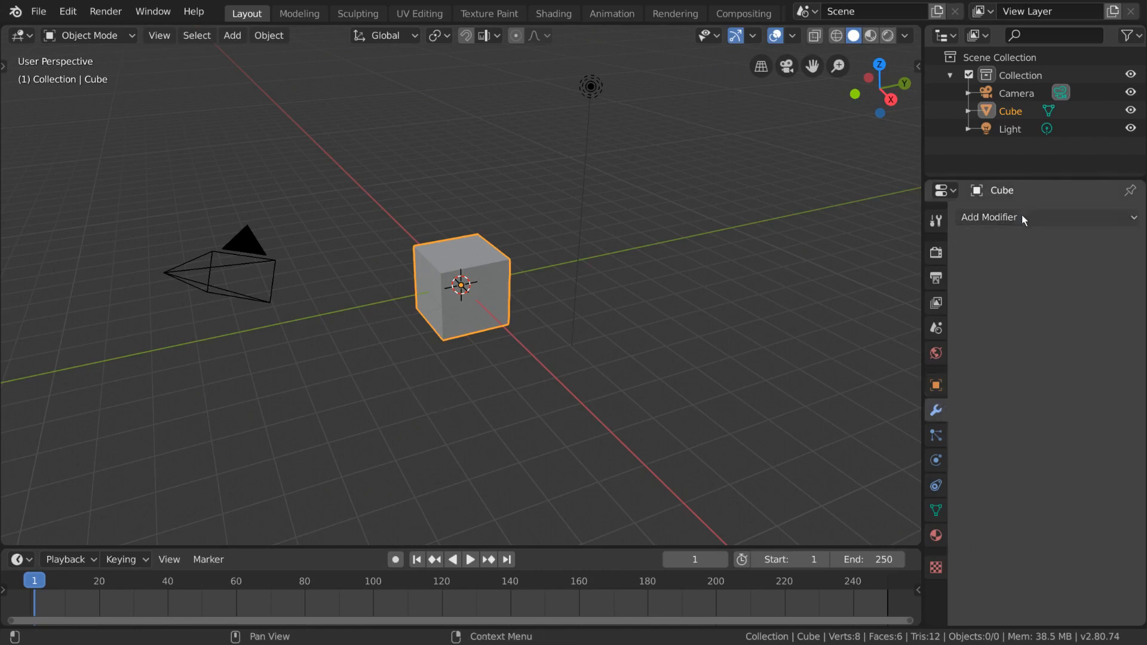
pyautogui.click(1021, 216)
pyautogui.click(810, 282)
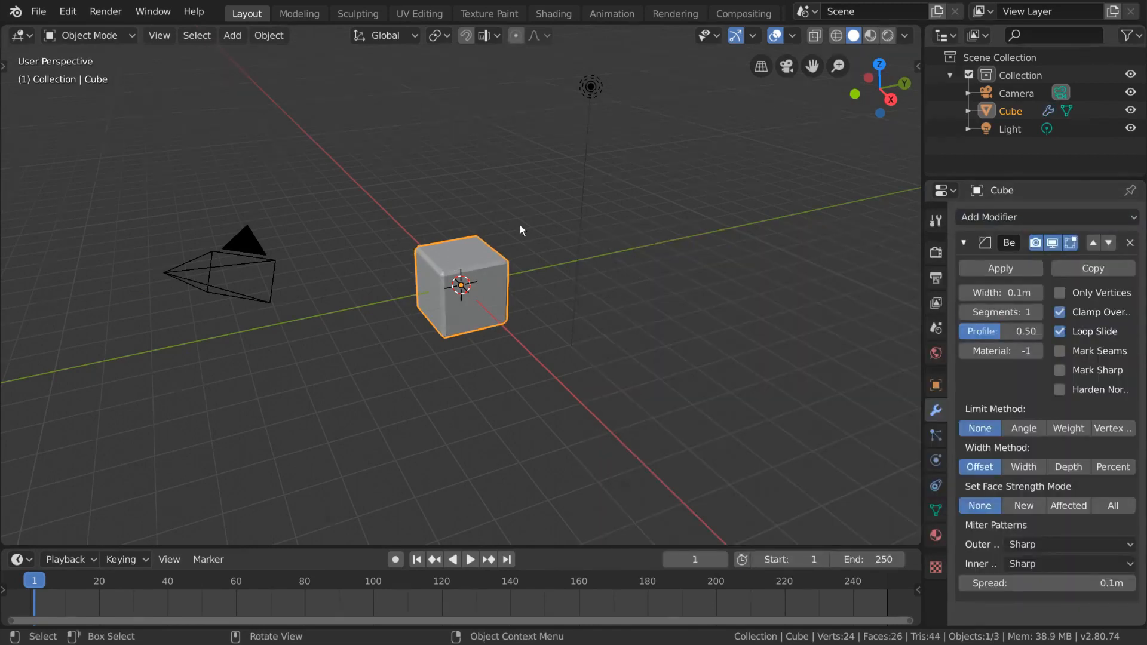
pyautogui.click(1128, 243)
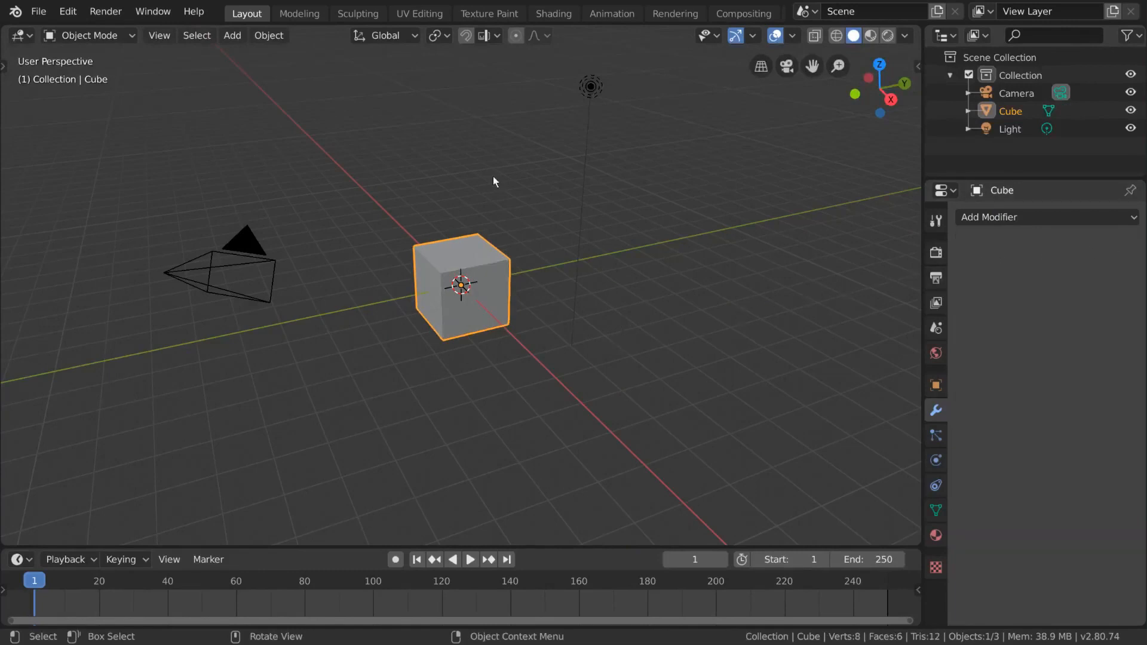
# In the Modeling workspace, activate the Bevel tool and select the cube's whole mesh
pyautogui.click(299, 13)
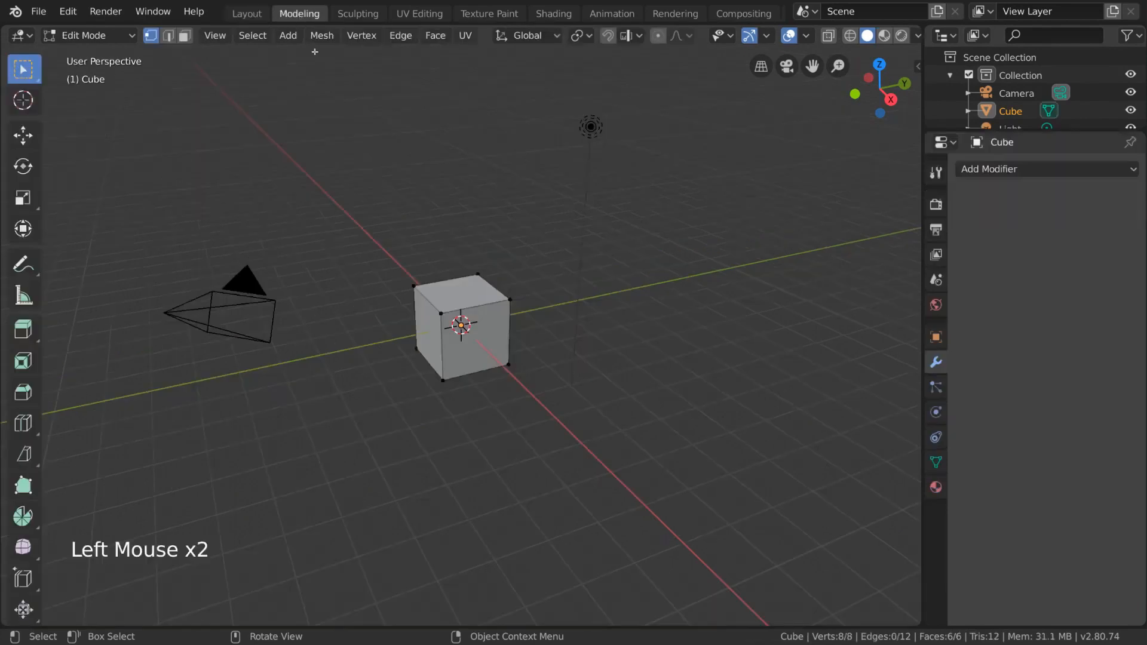
pyautogui.click(23, 392)
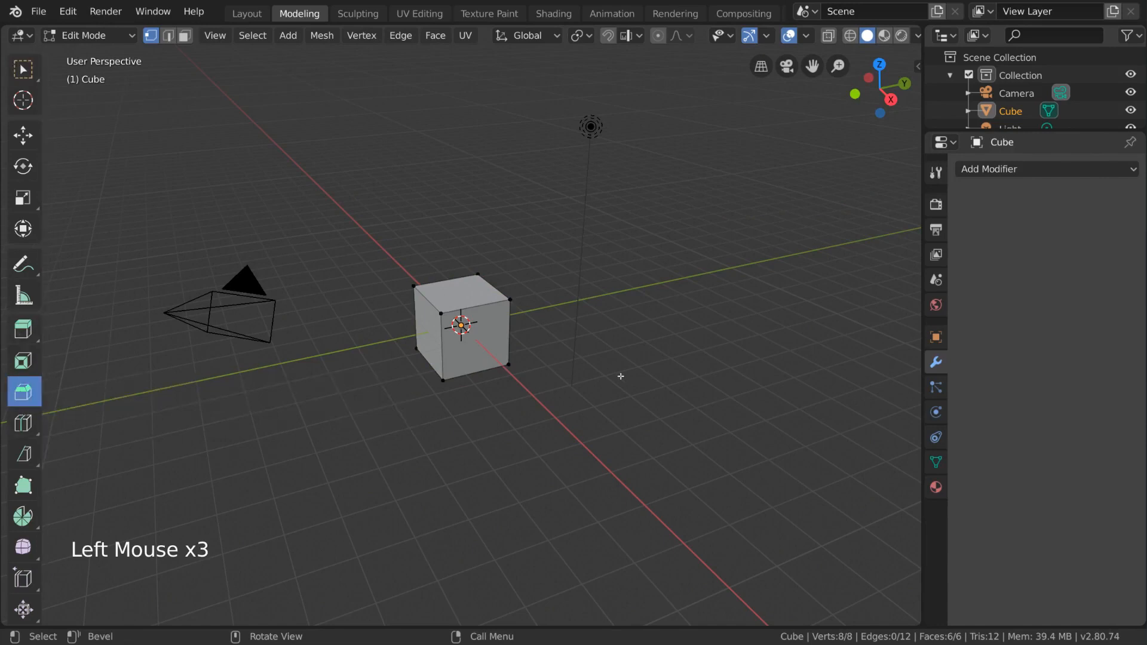
pyautogui.press('a')
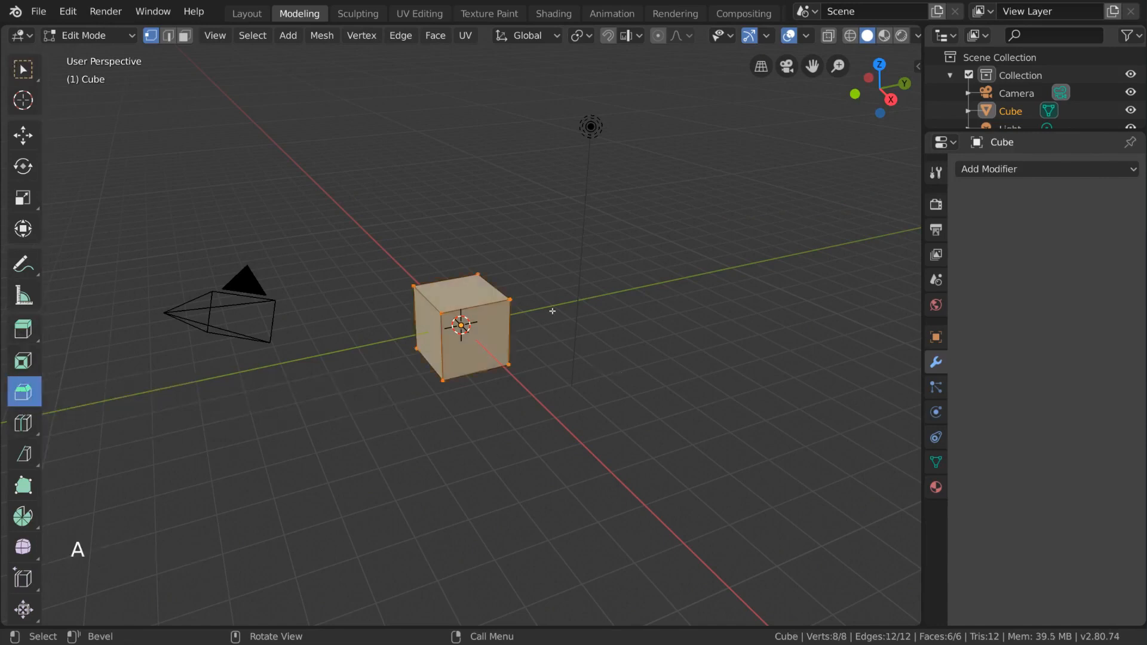
# Try a narrow bevel on all of the cube's edges with the Bevel tool and undo it
pyautogui.moveTo(619, 251); pyautogui.dragTo(628, 255)
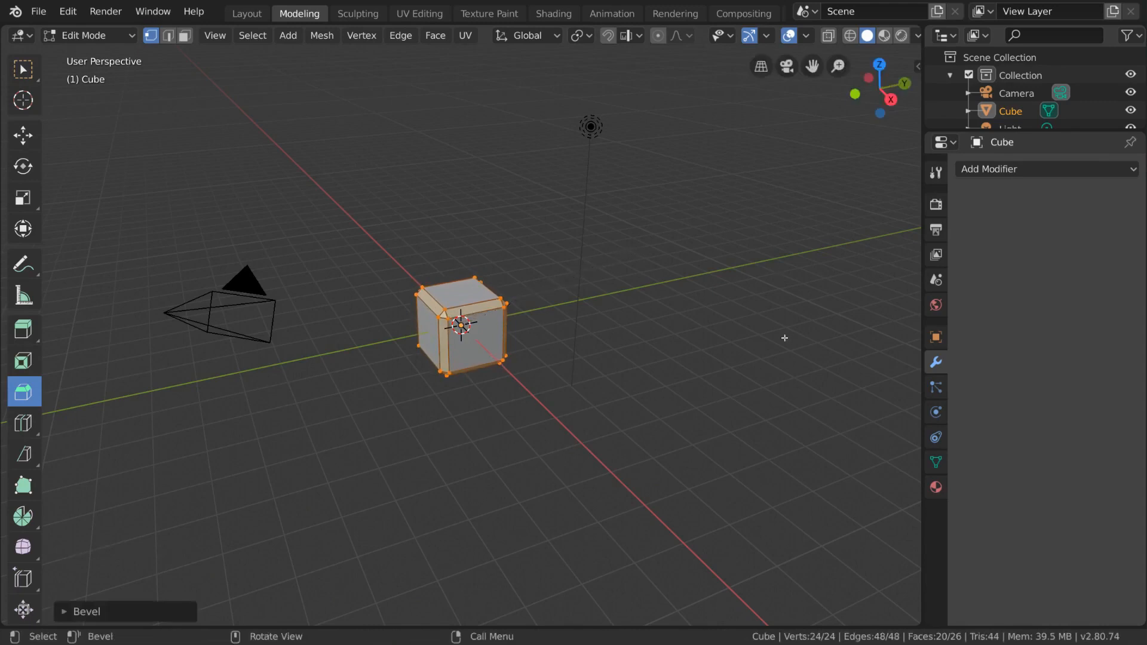
pyautogui.hotkey('ctrl', 'z')
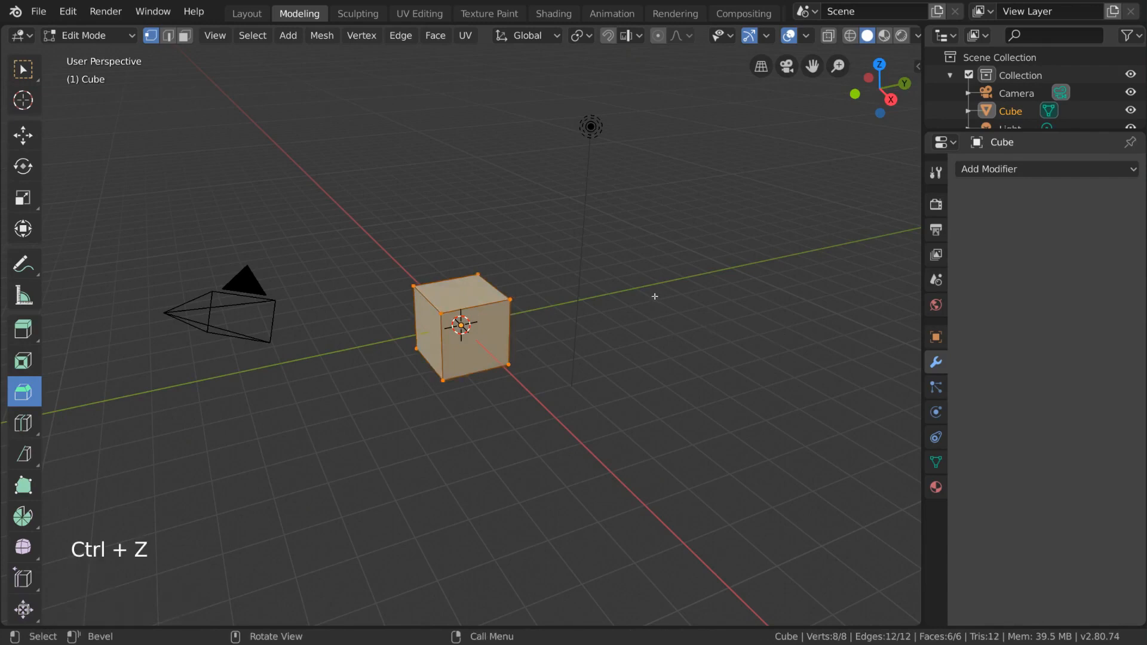
# Bevel all of the cube's edges about 0.159 m wide and open the bevel's settings
pyautogui.hotkey('ctrl', 'b')
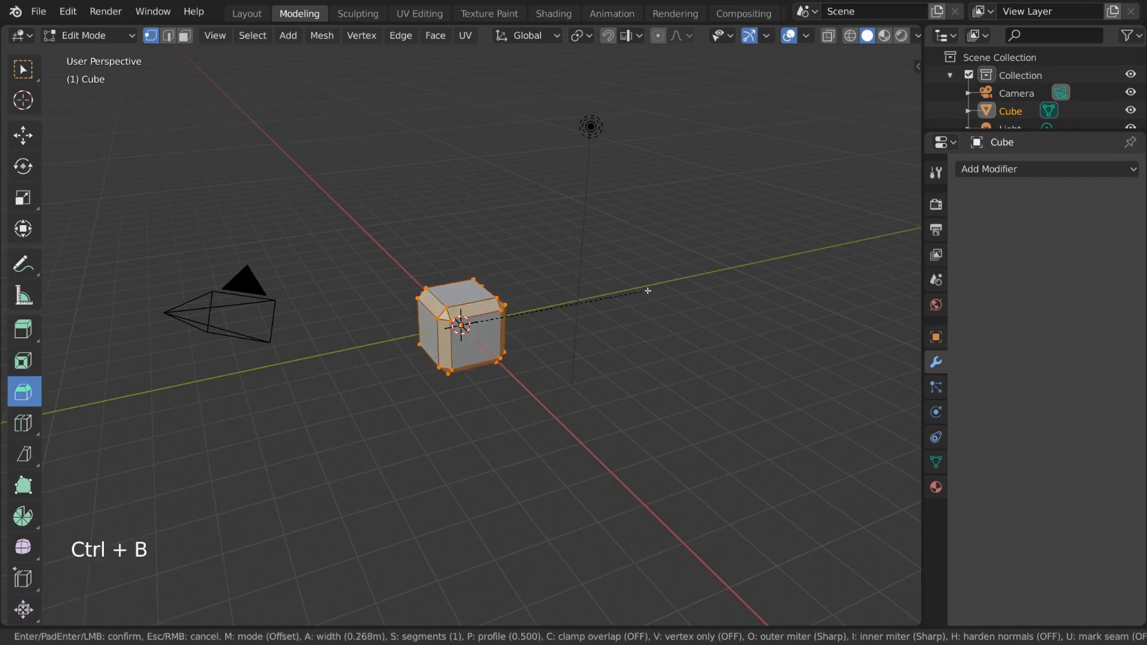
pyautogui.click(645, 291)
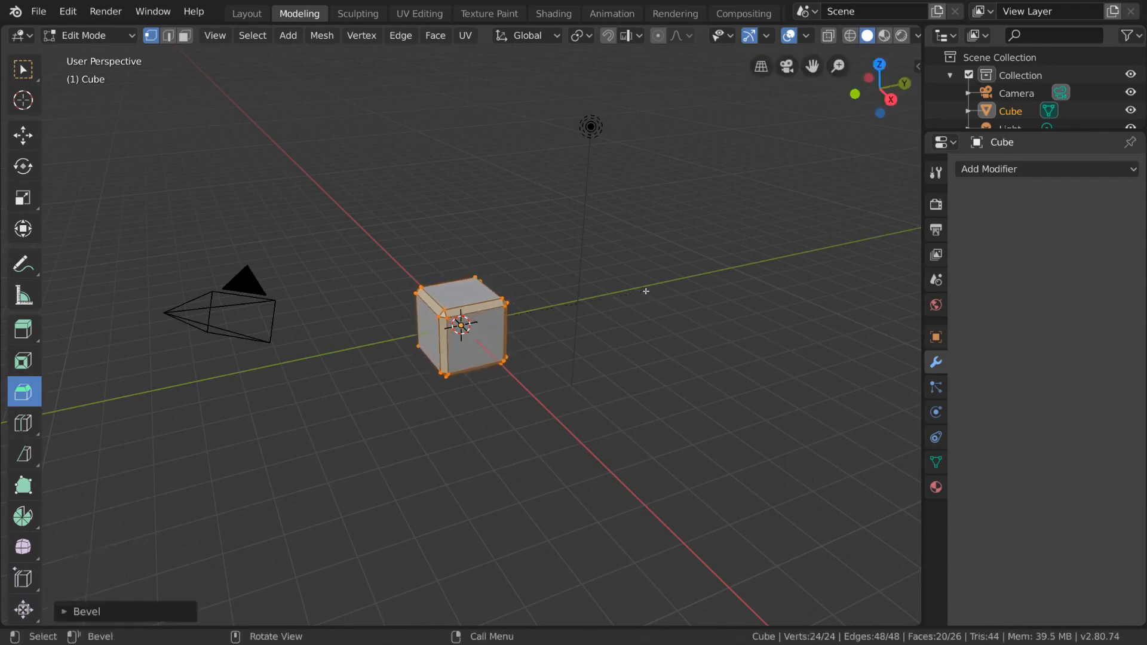
pyautogui.click(64, 611)
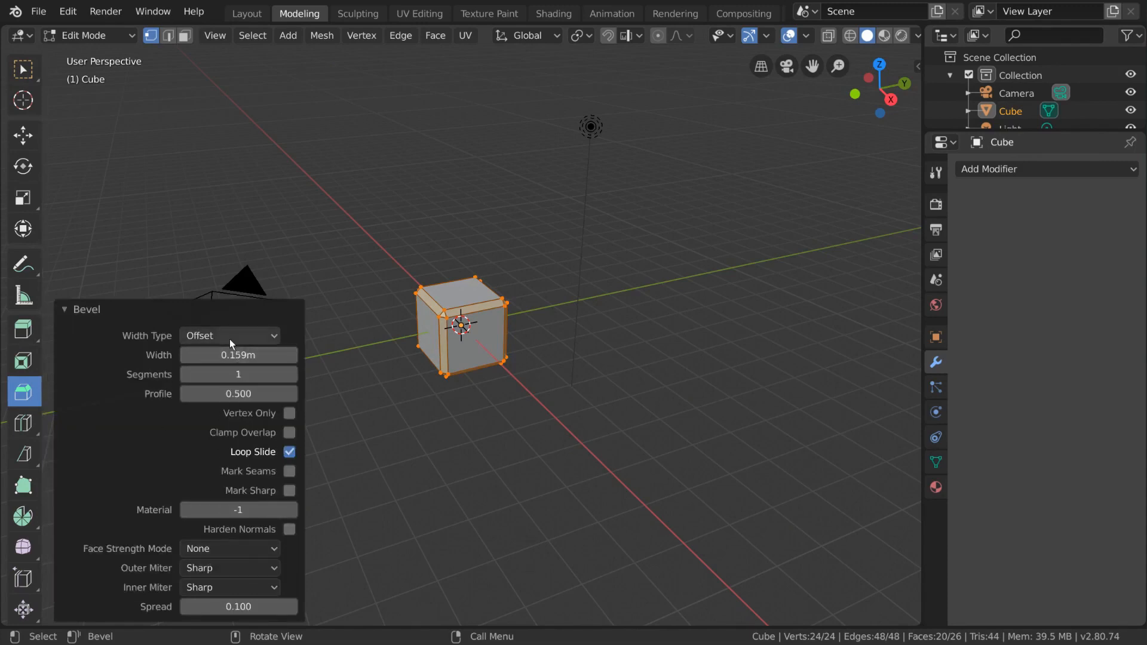
# Try the Percent width type for the bevel and return it to Offset
pyautogui.click(254, 336)
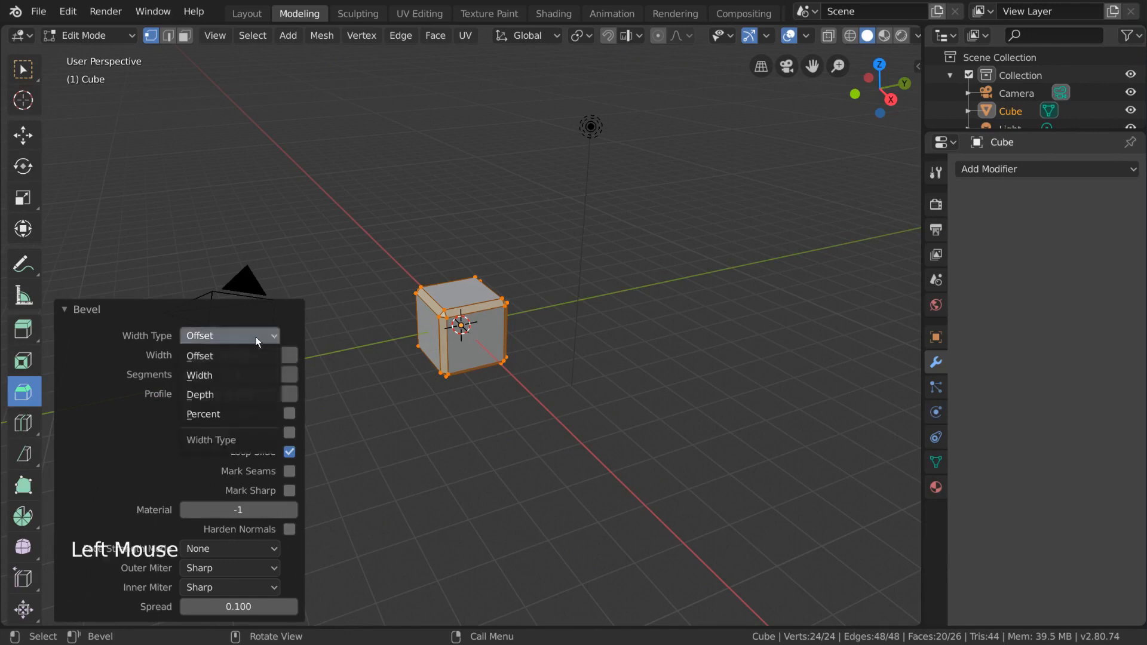
pyautogui.click(236, 414)
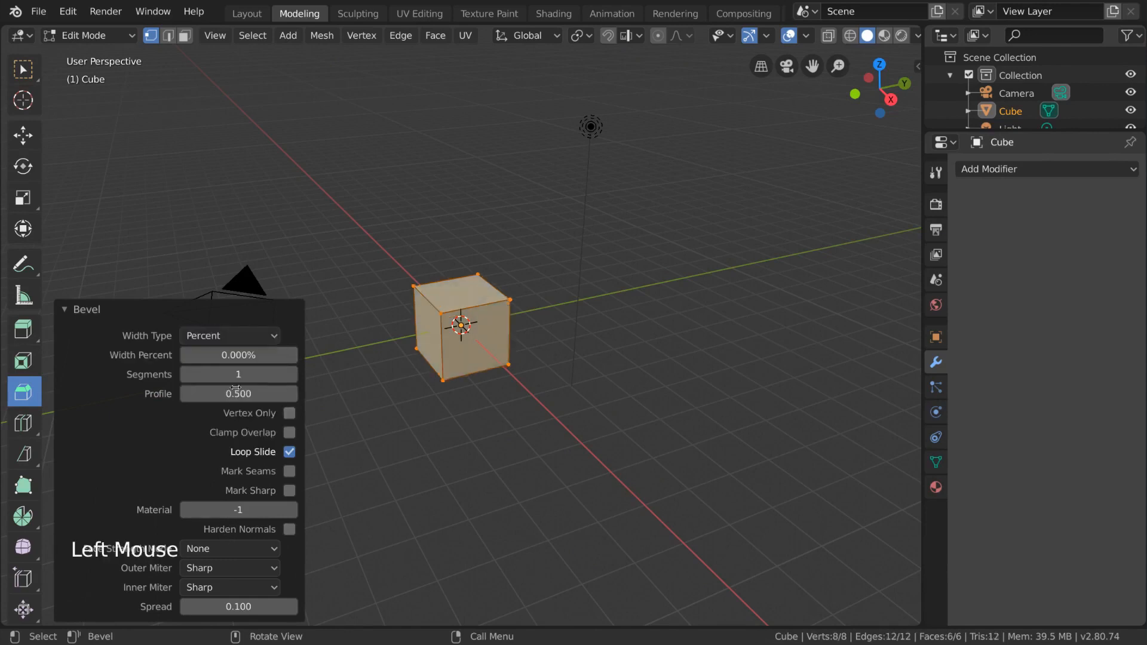
pyautogui.moveTo(203, 335)
pyautogui.mouseDown()
pyautogui.moveTo(206, 356)
pyautogui.moveTo(191, 356)
pyautogui.moveTo(212, 356)
pyautogui.mouseUp()
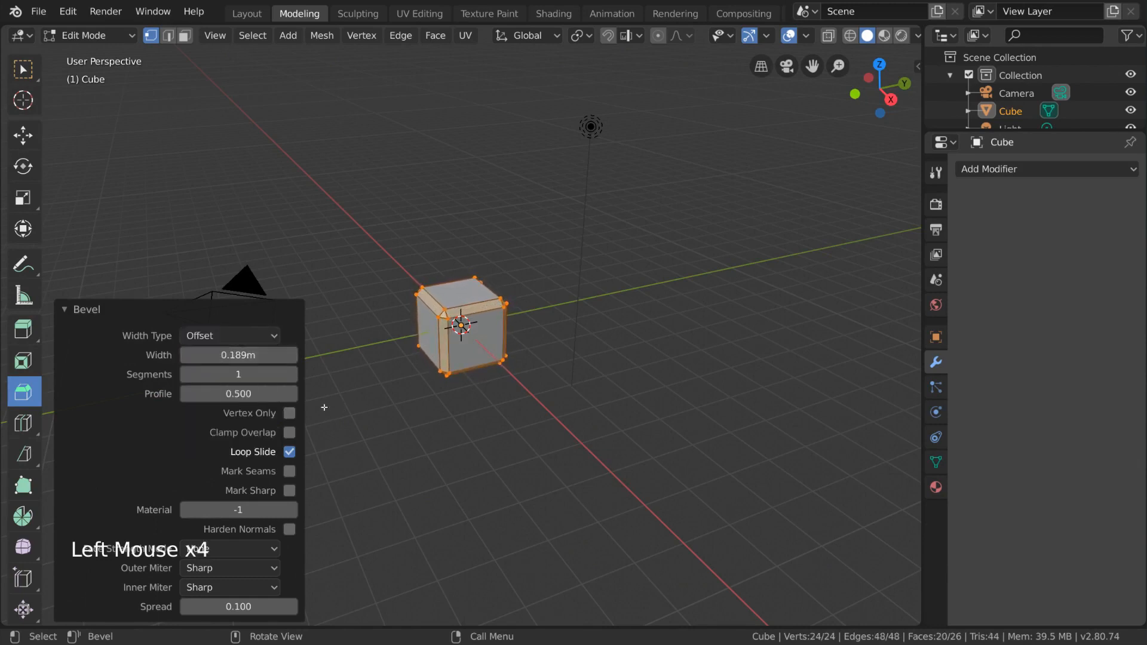
# Set the bevel to 3 segments with a 0.249 m width and restrict it to vertices only
pyautogui.click(292, 374)
pyautogui.click(292, 375)
pyautogui.moveTo(238, 355); pyautogui.dragTo(240, 394)
pyautogui.click(292, 415)
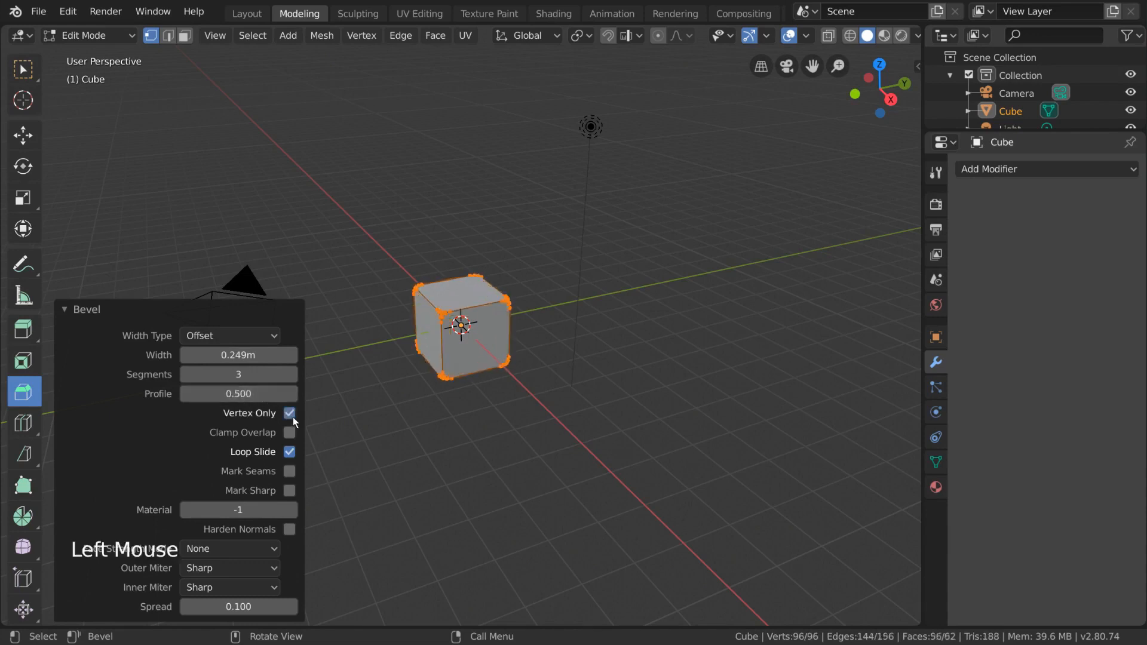
# Widen the vertex bevel to 0.749 m, lower its segment count by two and raise it back by two
pyautogui.moveTo(257, 355)
pyautogui.mouseDown()
pyautogui.moveTo(298, 355)
pyautogui.moveTo(269, 355)
pyautogui.mouseUp()
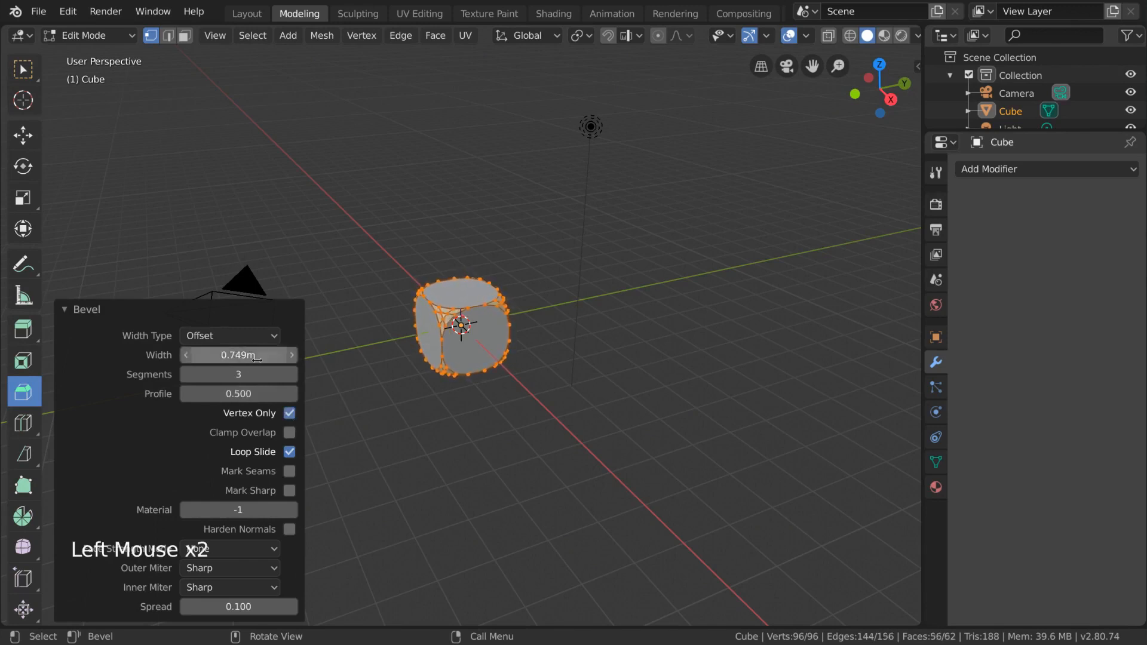
pyautogui.click(187, 375)
pyautogui.click(188, 378)
pyautogui.click(291, 375)
pyautogui.click(291, 375)
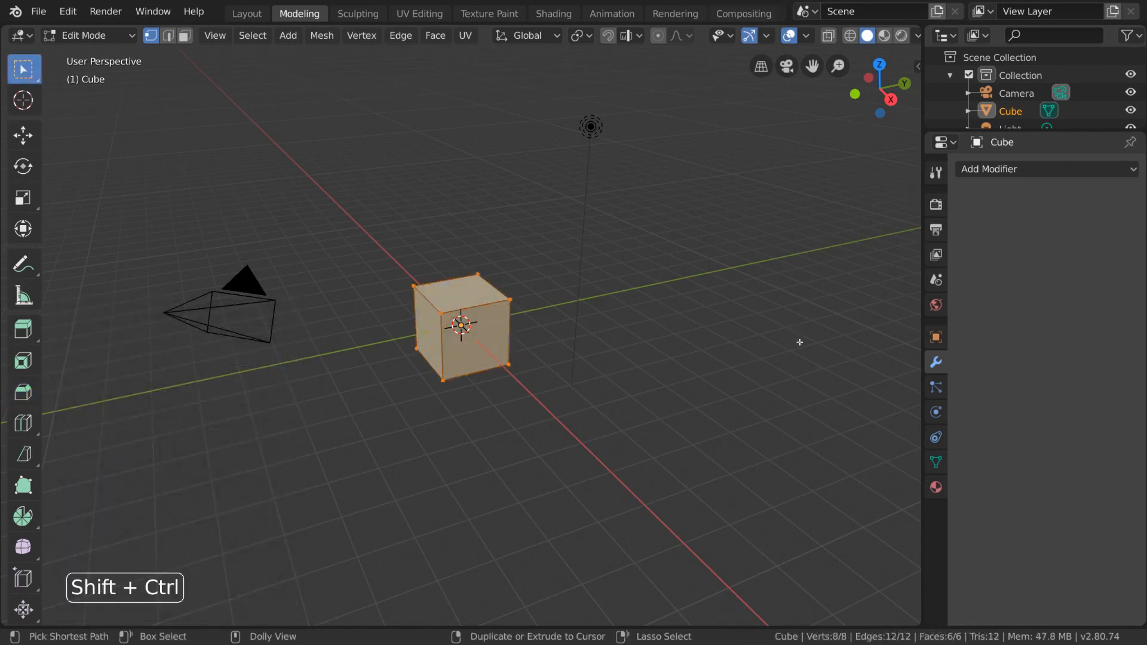
# Apply a vertex bevel to the whole unbevelled cube and toggle Vertex Only to compare it with an edge bevel
pyautogui.hotkey('shift', 'ctrl', 'b')
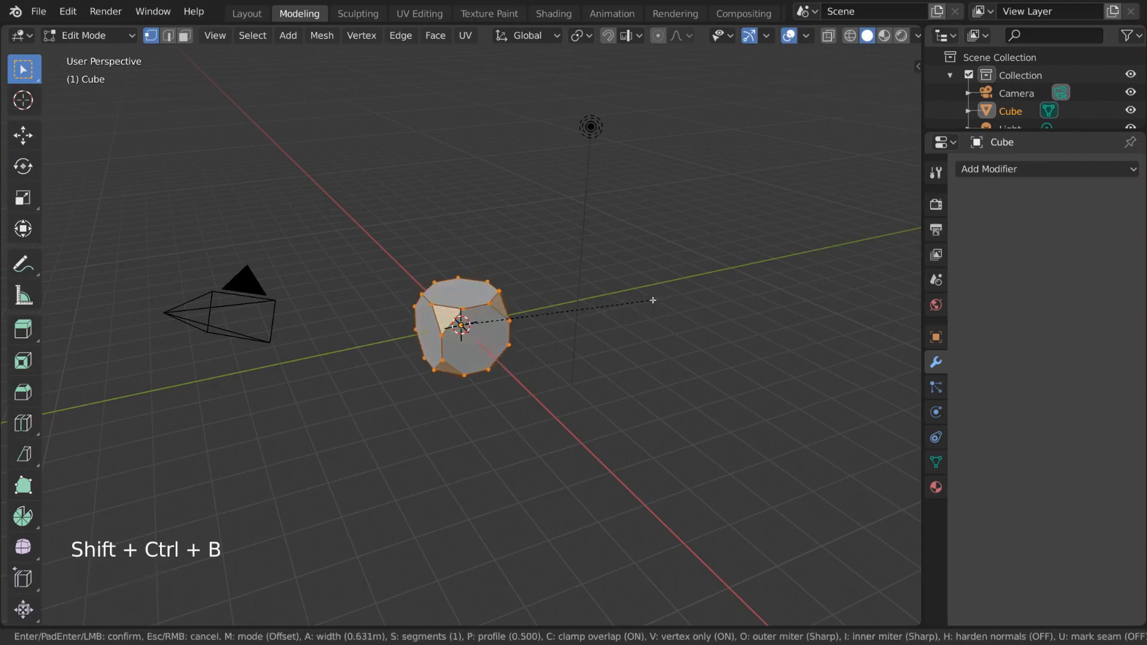
pyautogui.click(647, 299)
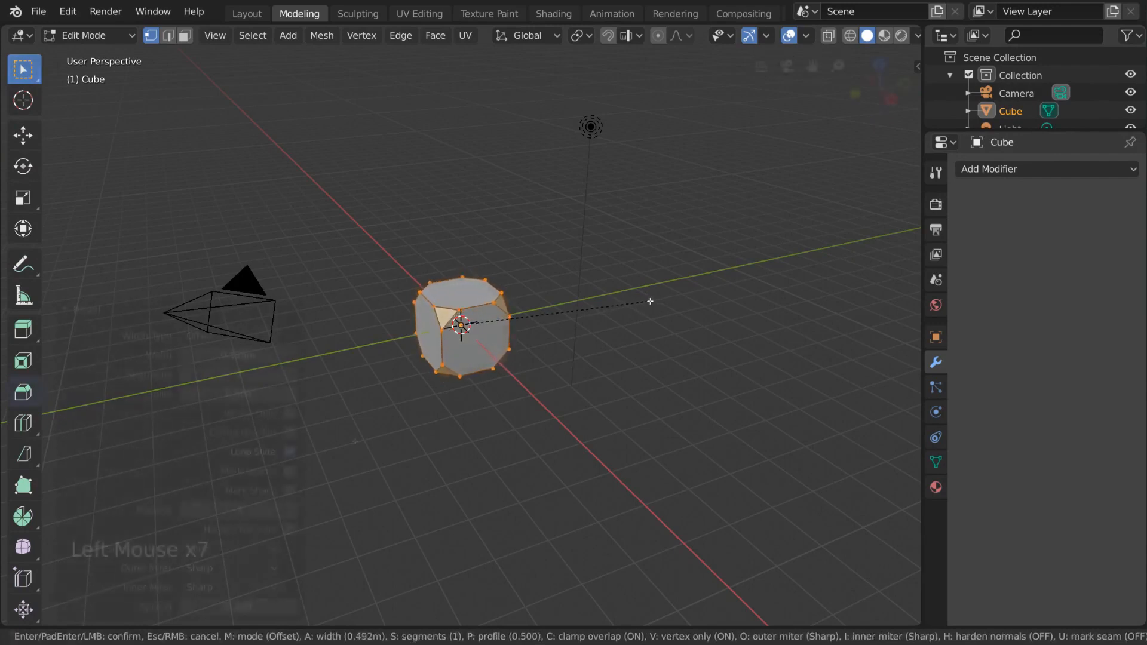
pyautogui.click(289, 413)
pyautogui.click(290, 413)
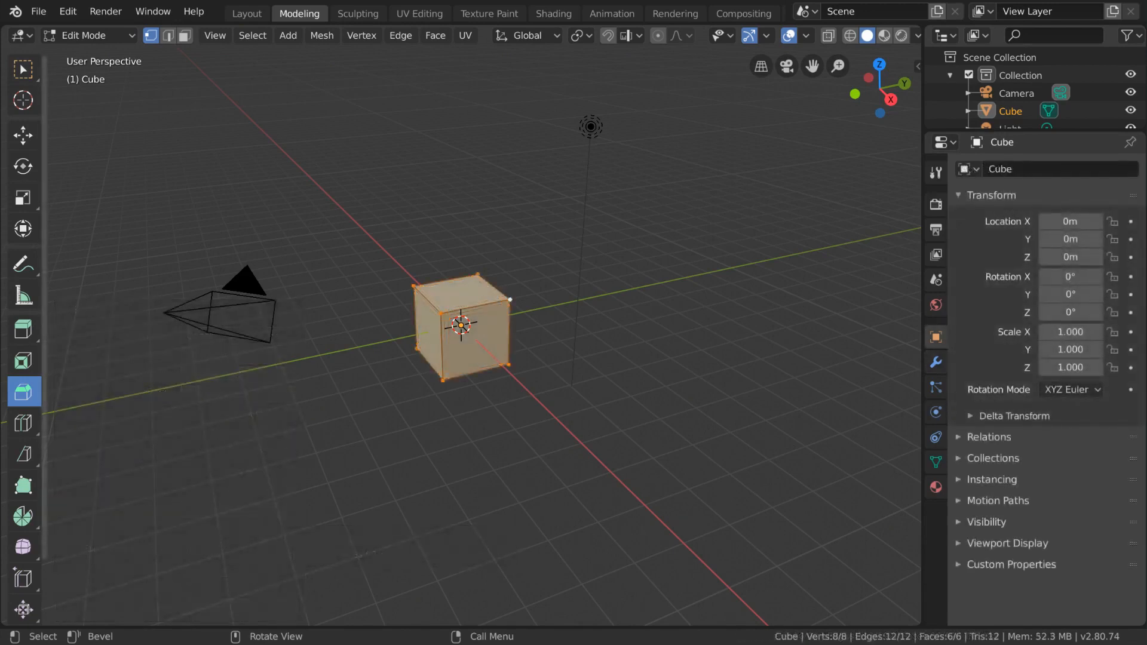
# Add two material slots to the cube and create a material with a red base color in the last slot
pyautogui.click(936, 488)
pyautogui.click(1131, 168)
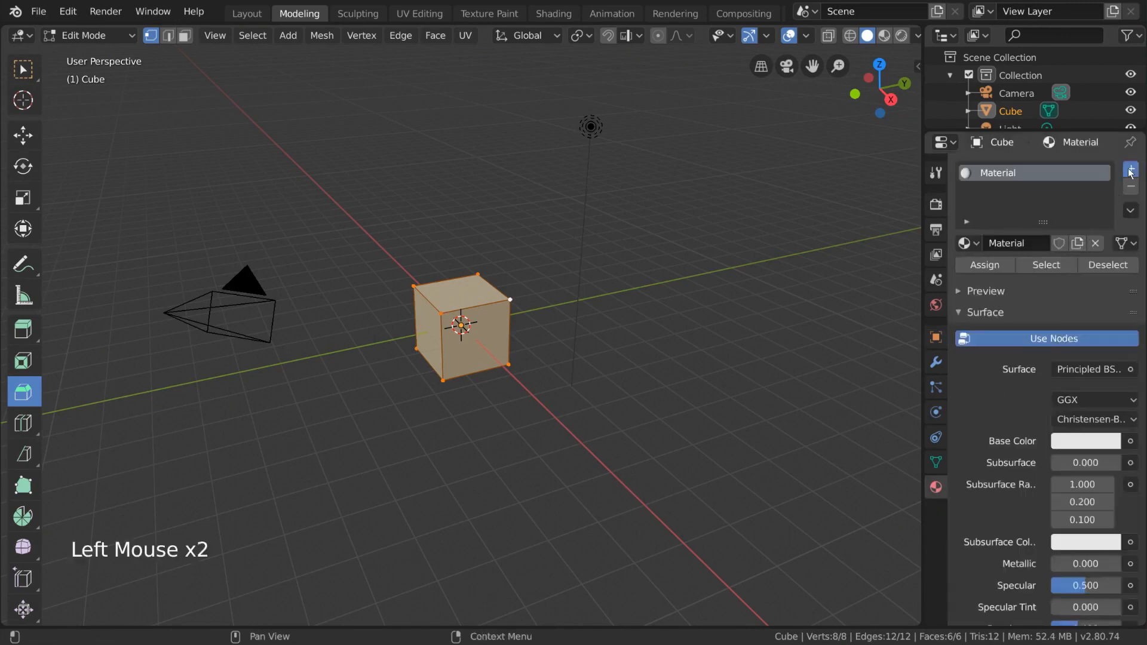
pyautogui.click(1130, 169)
pyautogui.click(1078, 278)
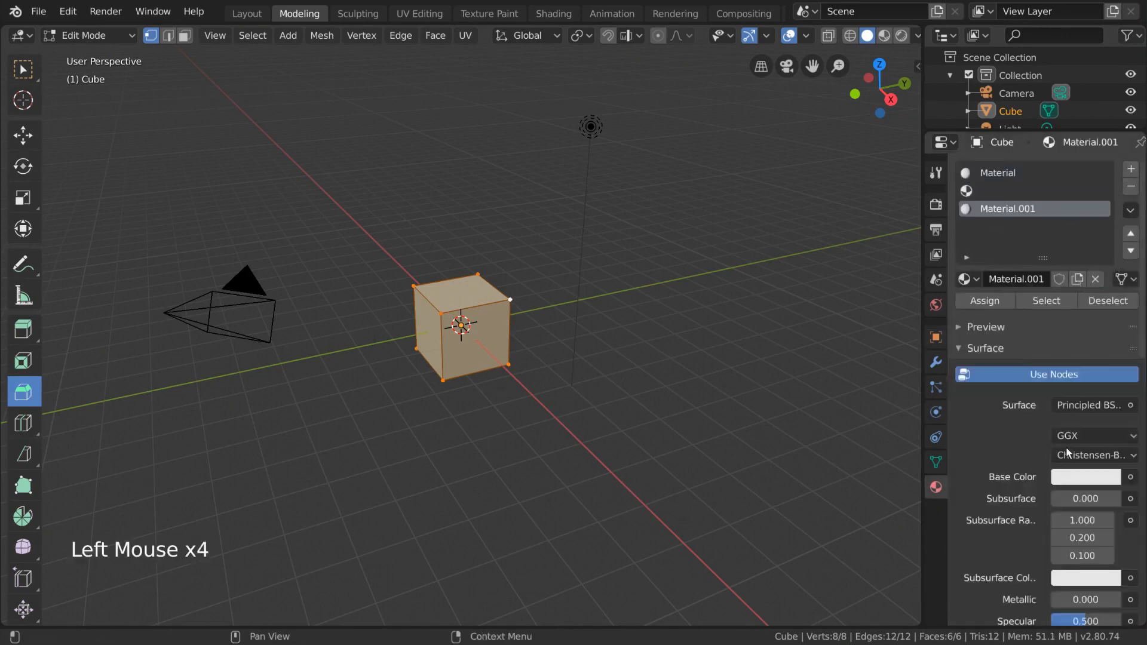
pyautogui.click(1076, 477)
pyautogui.moveTo(1038, 327)
pyautogui.mouseDown()
pyautogui.moveTo(1018, 338)
pyautogui.moveTo(1027, 352)
pyautogui.mouseUp()
# Create a material with a green base color in the cube's empty second slot
pyautogui.click(1015, 191)
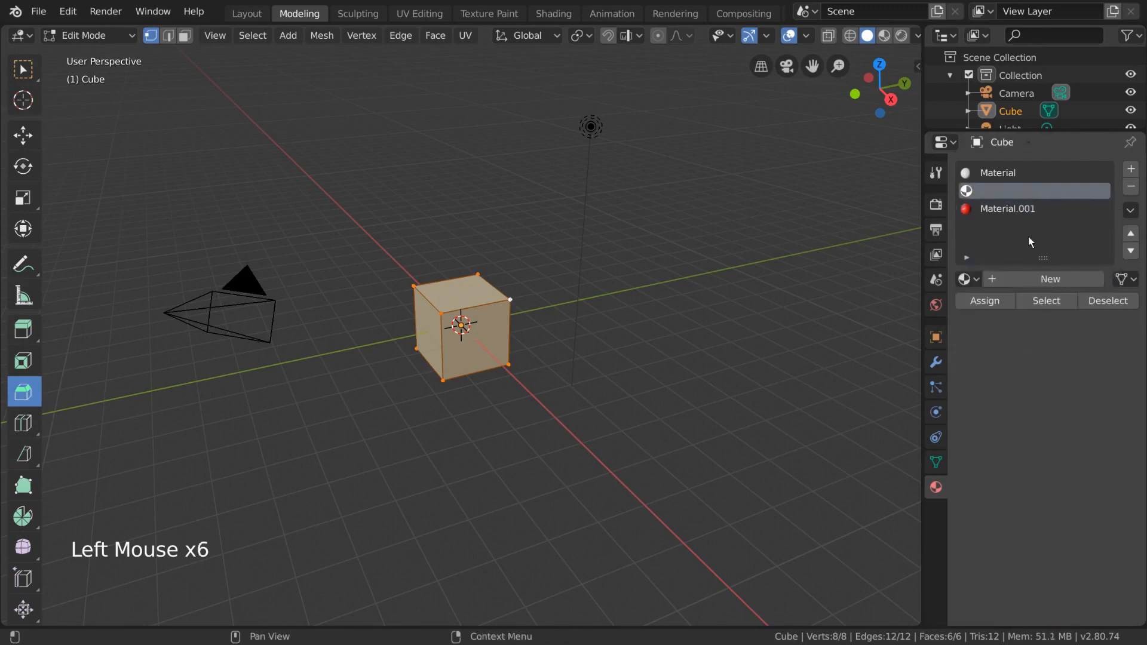
pyautogui.click(1041, 279)
pyautogui.click(1070, 474)
pyautogui.moveTo(1005, 279); pyautogui.dragTo(973, 244)
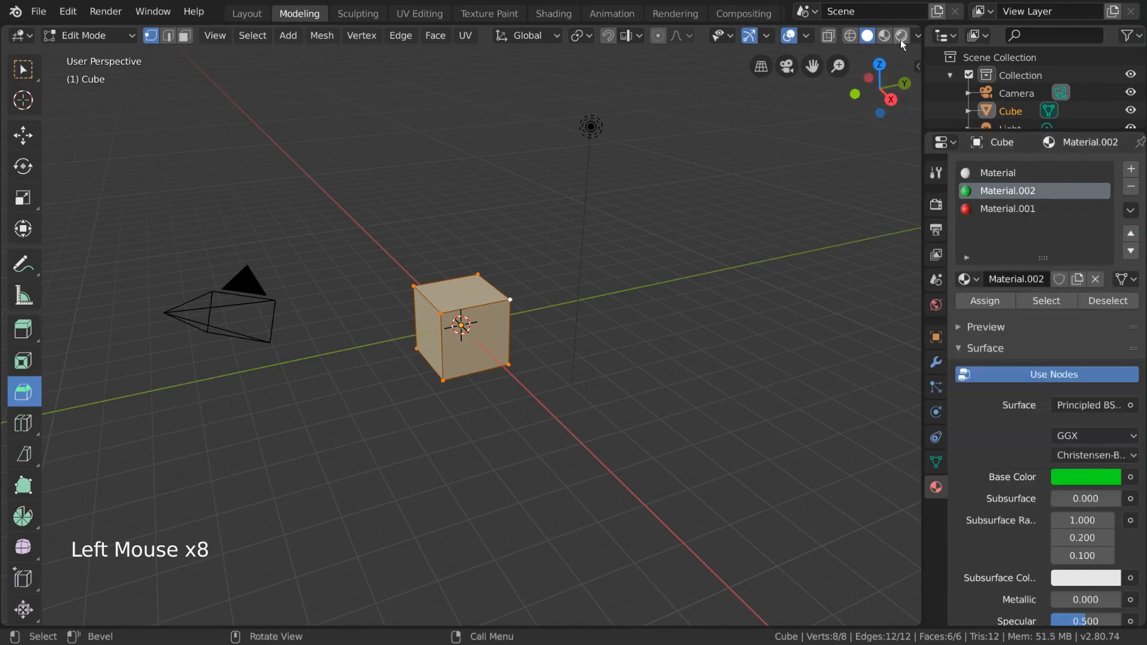
# Display the viewport in rendered shading, bevel the cube's edges about 0.178 m wide and open the bevel's settings
pyautogui.click(900, 37)
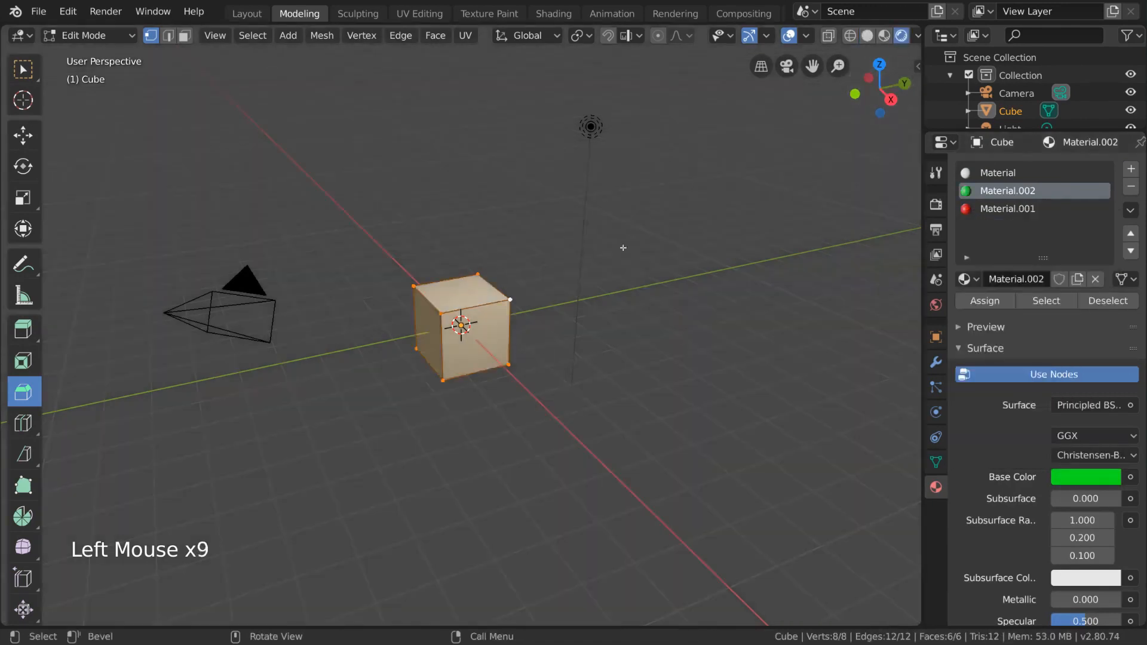
pyautogui.moveTo(622, 271); pyautogui.dragTo(632, 271)
pyautogui.click(62, 611)
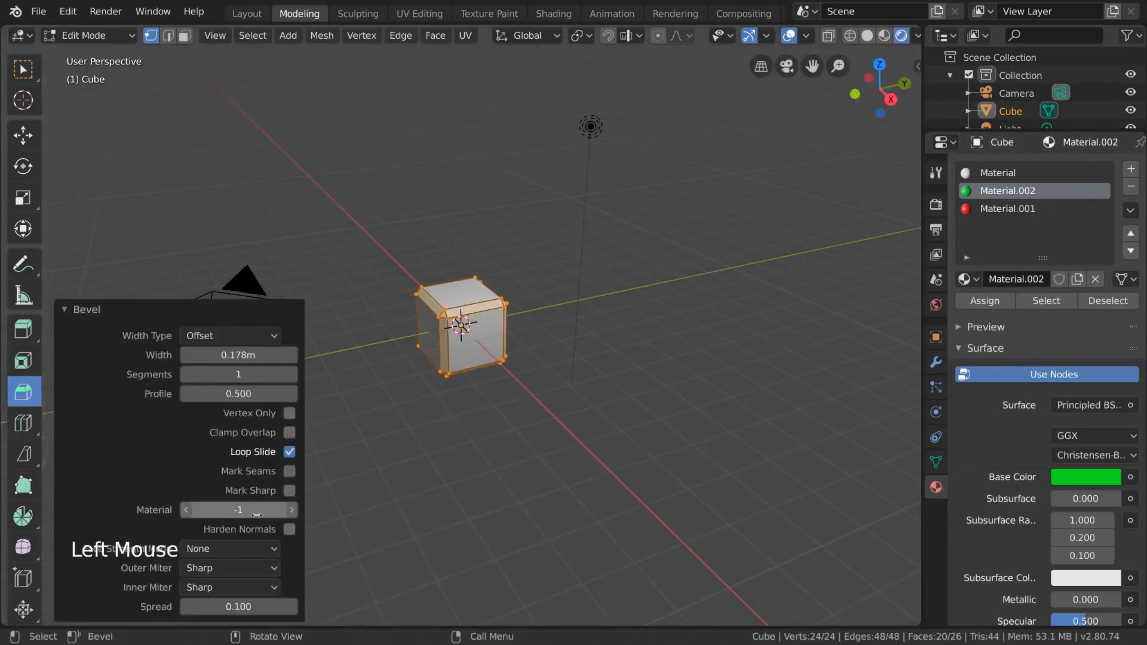
# Set the bevel's material index to 1 for the green material, and raise it by one for the red material
pyautogui.click(292, 510)
pyautogui.click(292, 509)
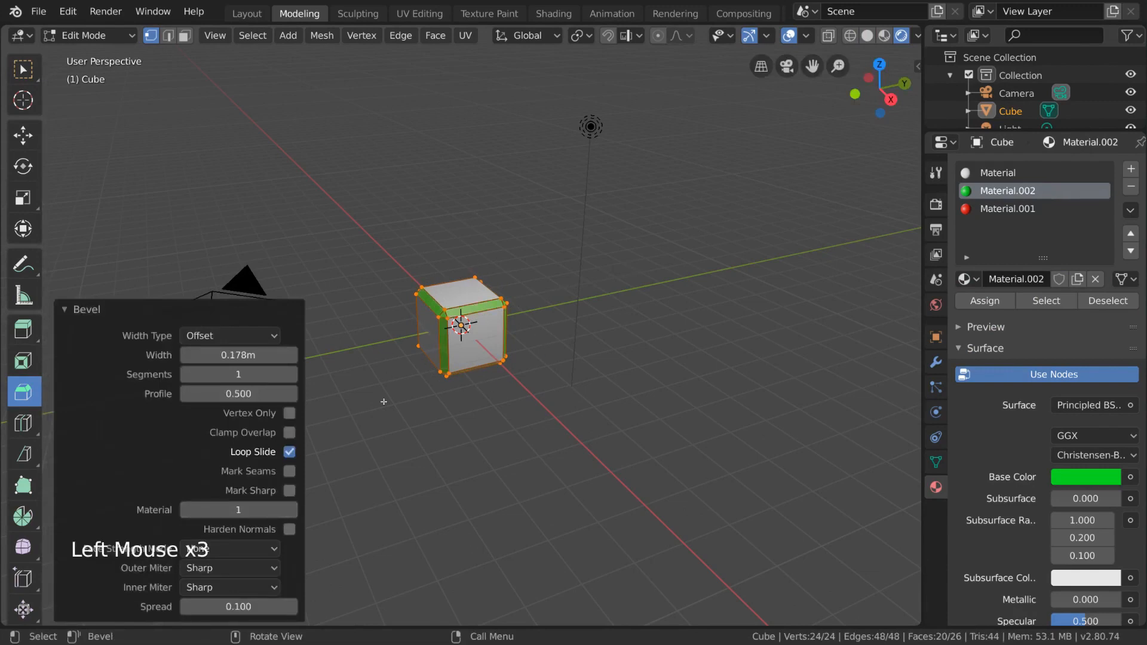
pyautogui.click(292, 511)
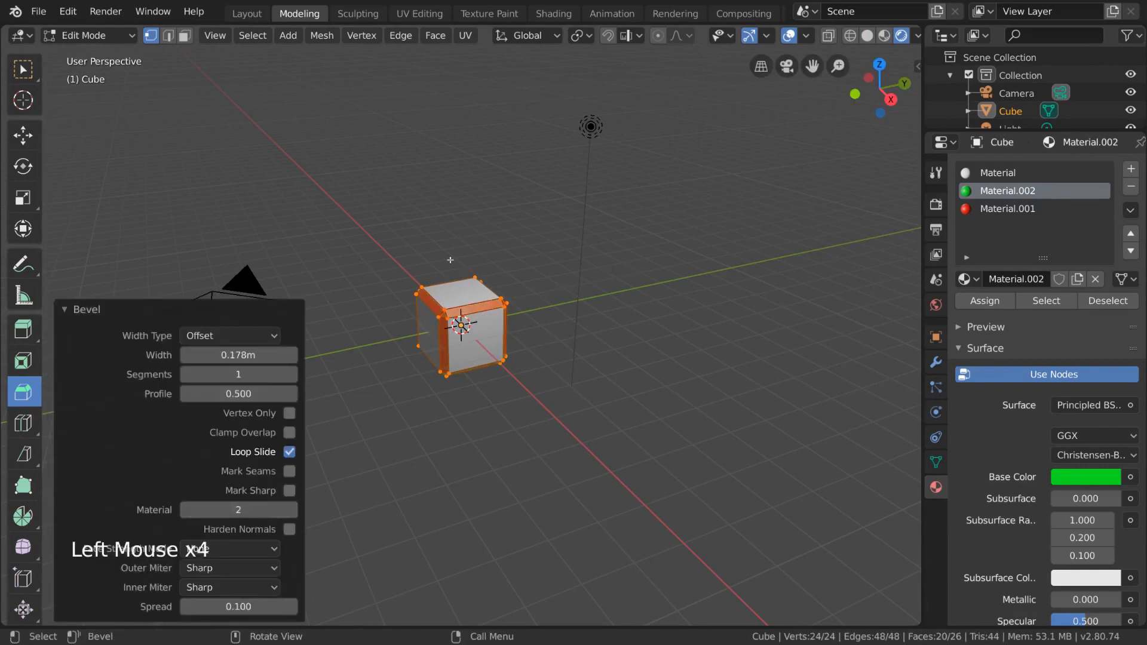
pyautogui.moveTo(461, 285); pyautogui.dragTo(418, 418, button='middle')
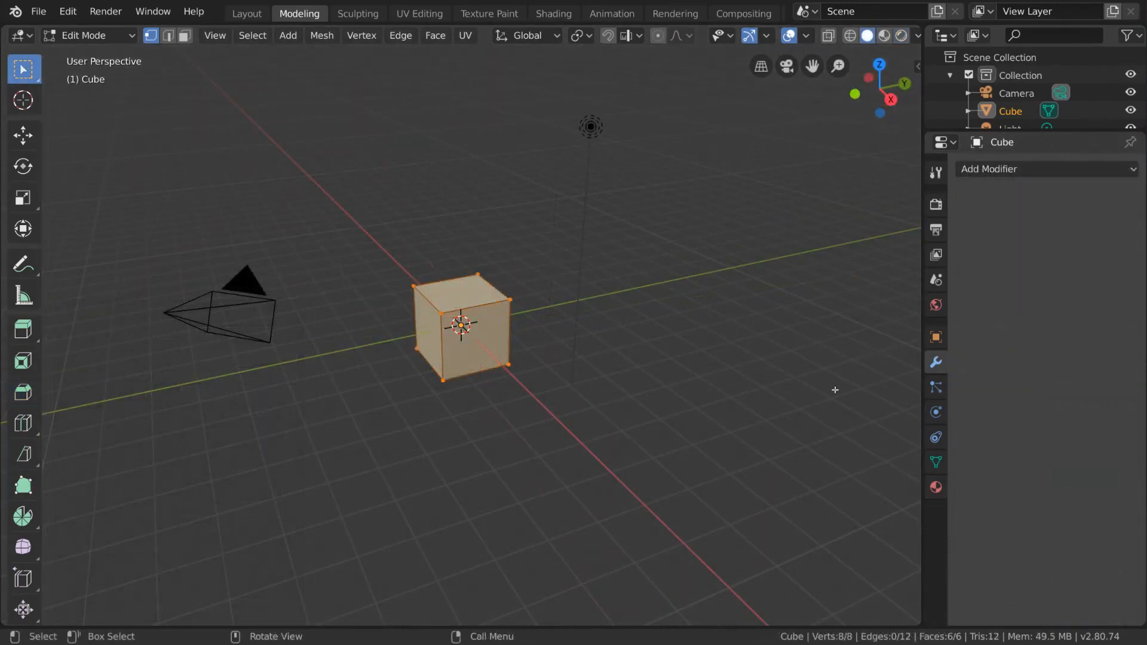
# Add a Bevel modifier to the unbevelled cube
pyautogui.click(934, 371)
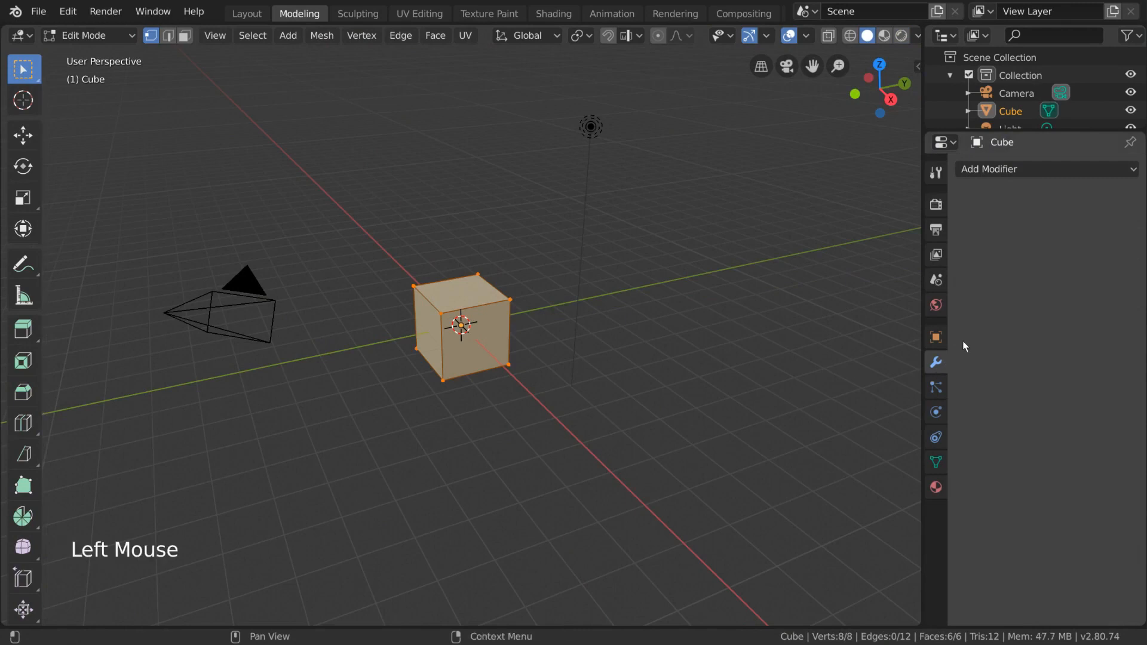
pyautogui.click(1059, 166)
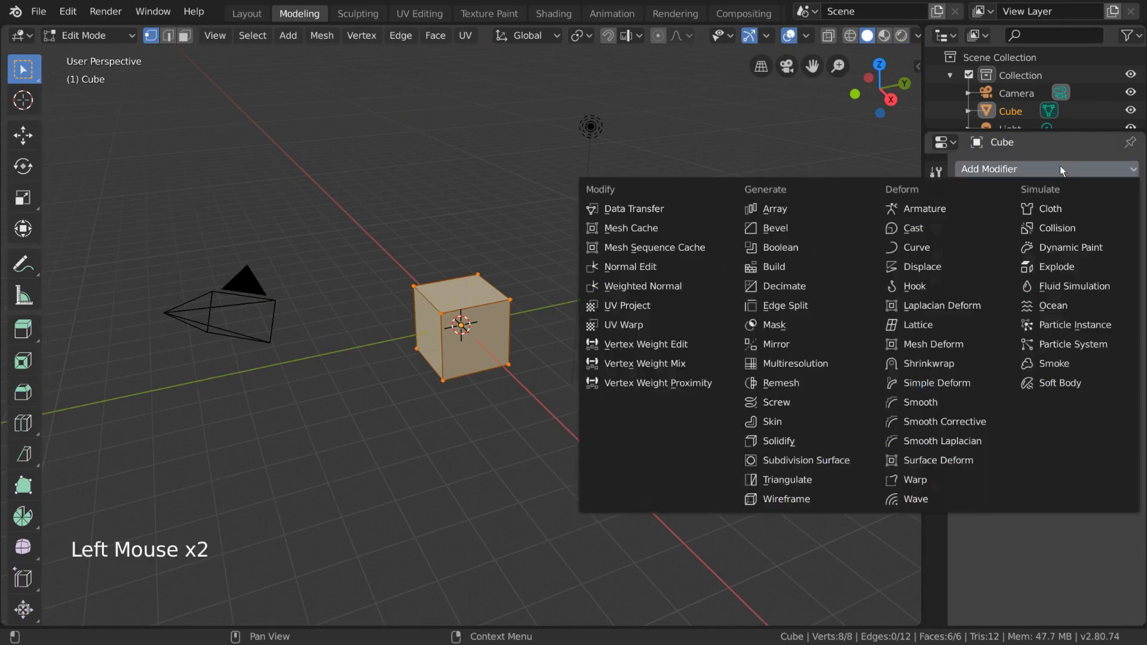
pyautogui.click(818, 227)
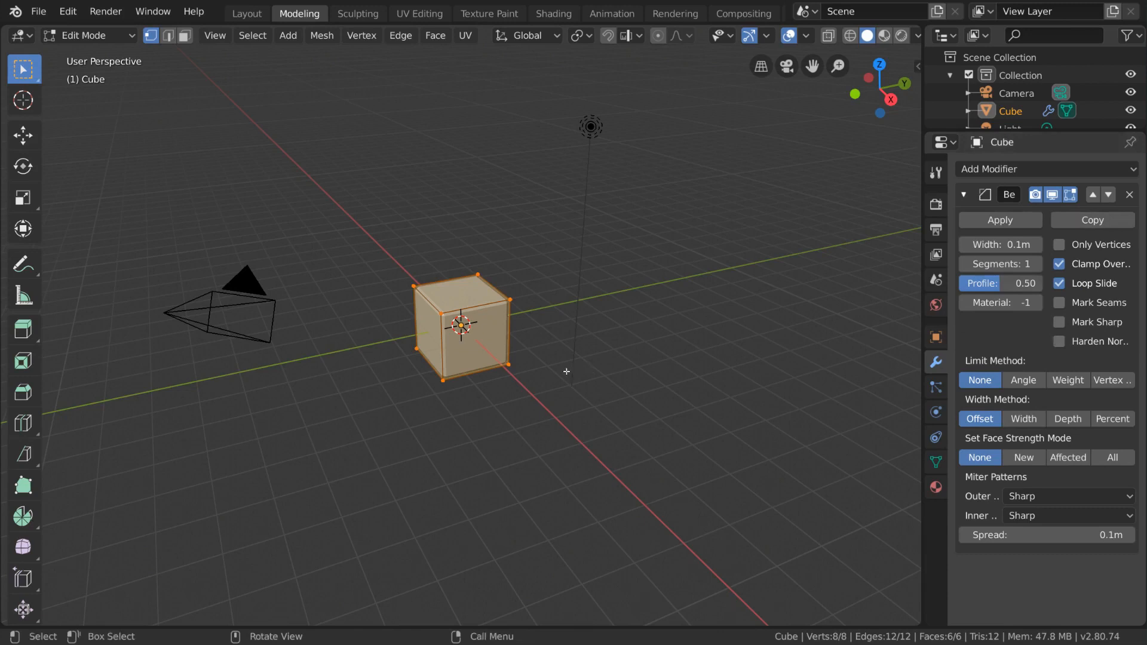
# Try the Vertex Group limit method on the Bevel modifier, settle on Angle, and view the cube in Object Mode
pyautogui.click(1015, 381)
pyautogui.click(1105, 380)
pyautogui.click(1106, 380)
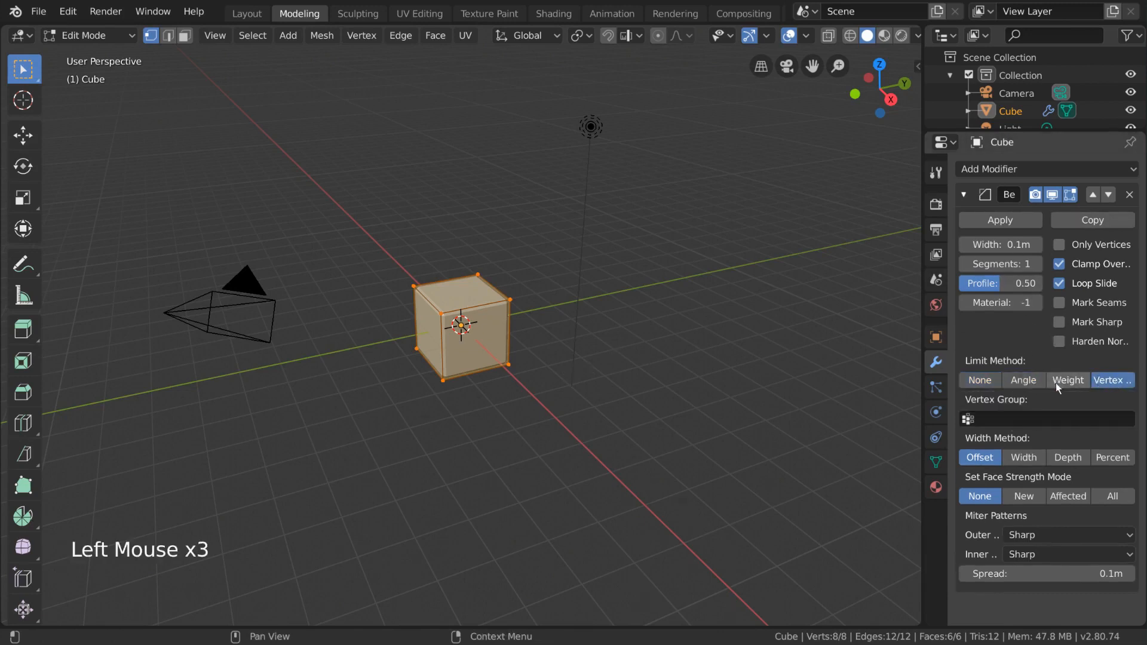
pyautogui.click(1038, 381)
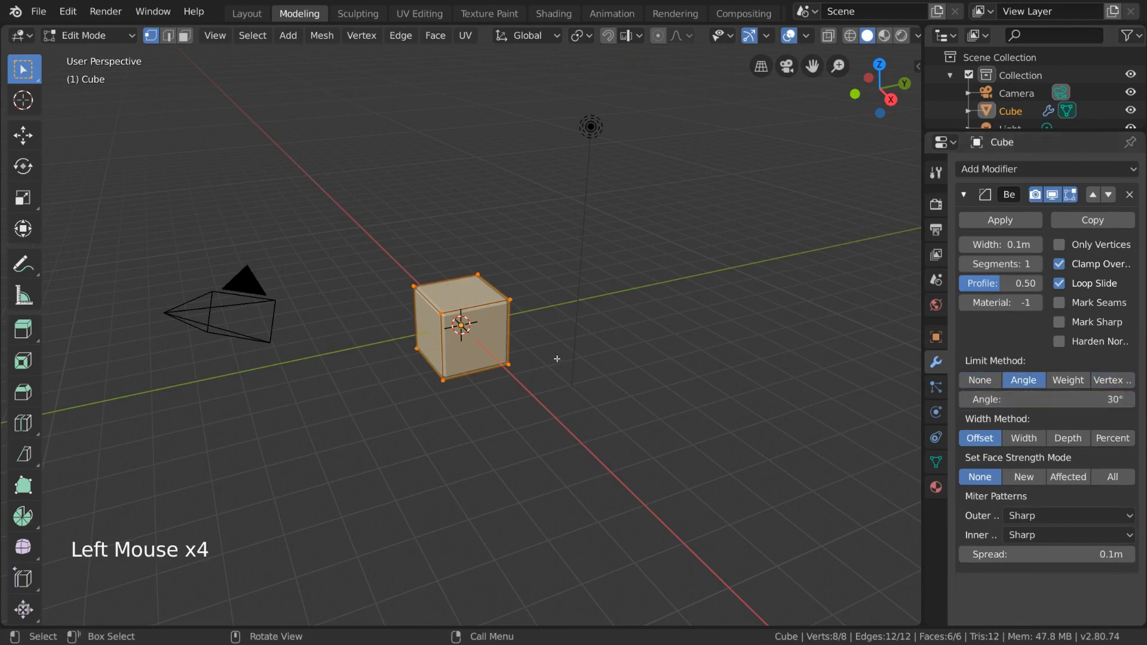
pyautogui.scroll(5, 545, 358)
pyautogui.press('Tab')
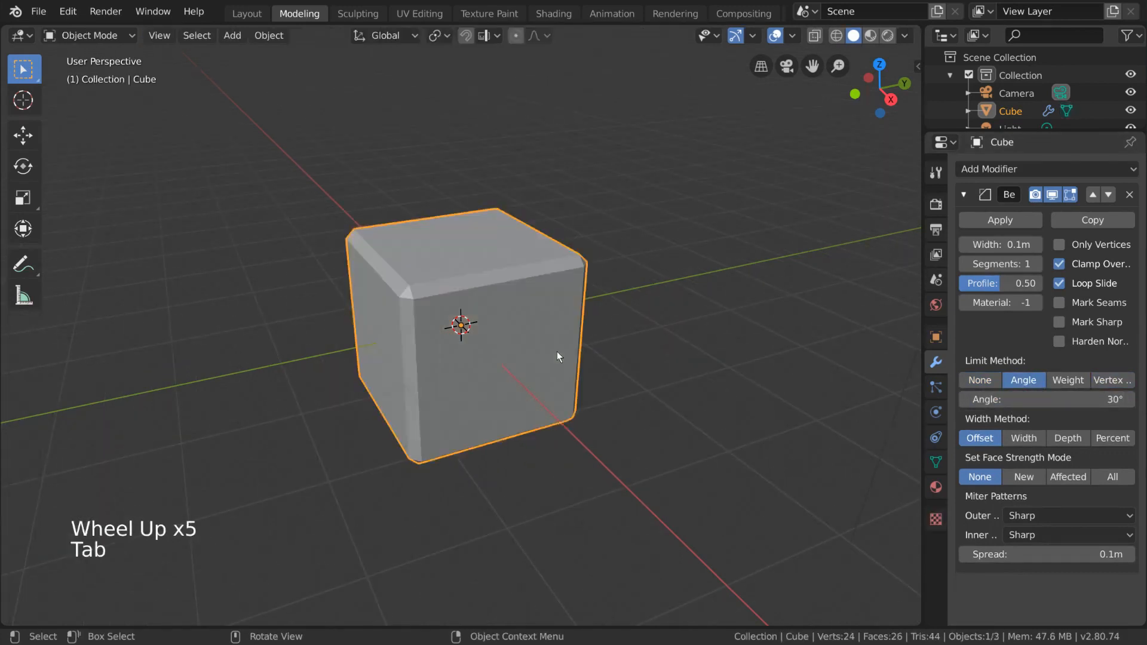
# Try the None limit method on the Bevel modifier, return to Angle and lower the angle limit to about 4.8°
pyautogui.click(979, 380)
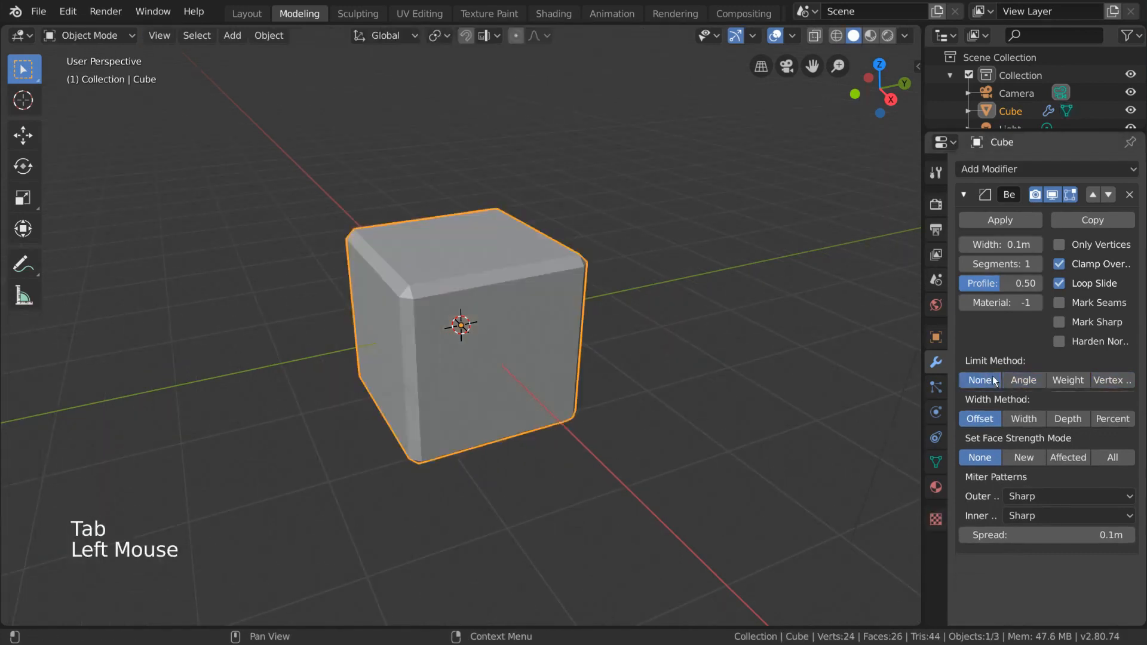
pyautogui.moveTo(600, 420); pyautogui.dragTo(605, 394, button='middle')
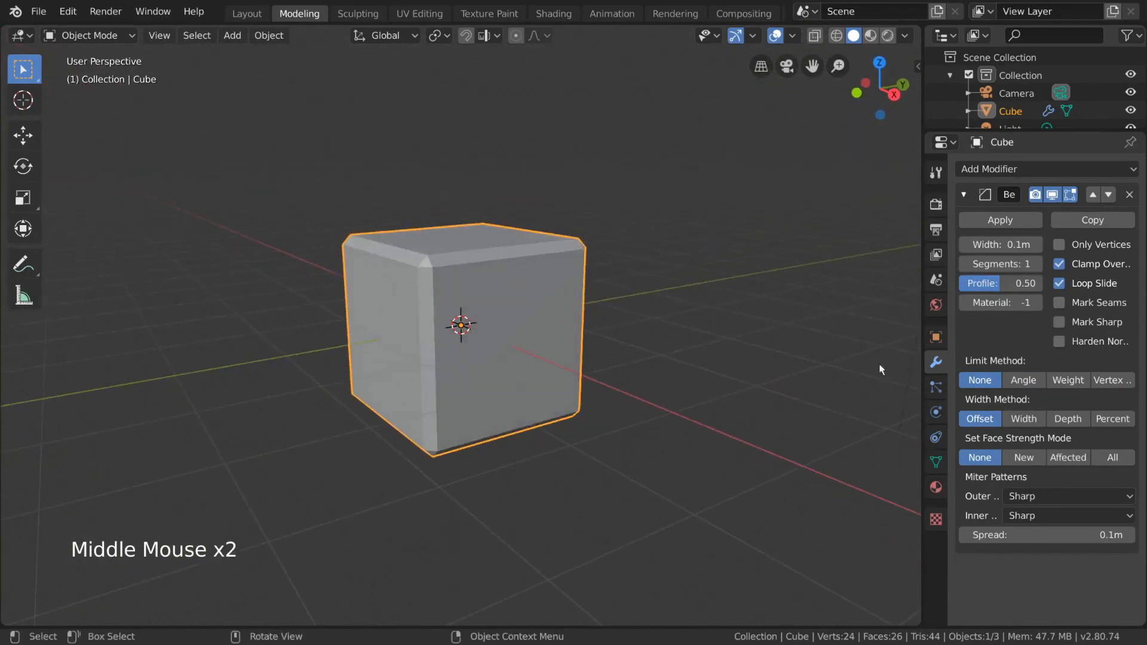
pyautogui.click(1020, 379)
pyautogui.click(1078, 400)
pyautogui.moveTo(1078, 400)
pyautogui.mouseDown()
pyautogui.moveTo(1132, 400)
pyautogui.moveTo(1078, 400)
pyautogui.mouseUp()
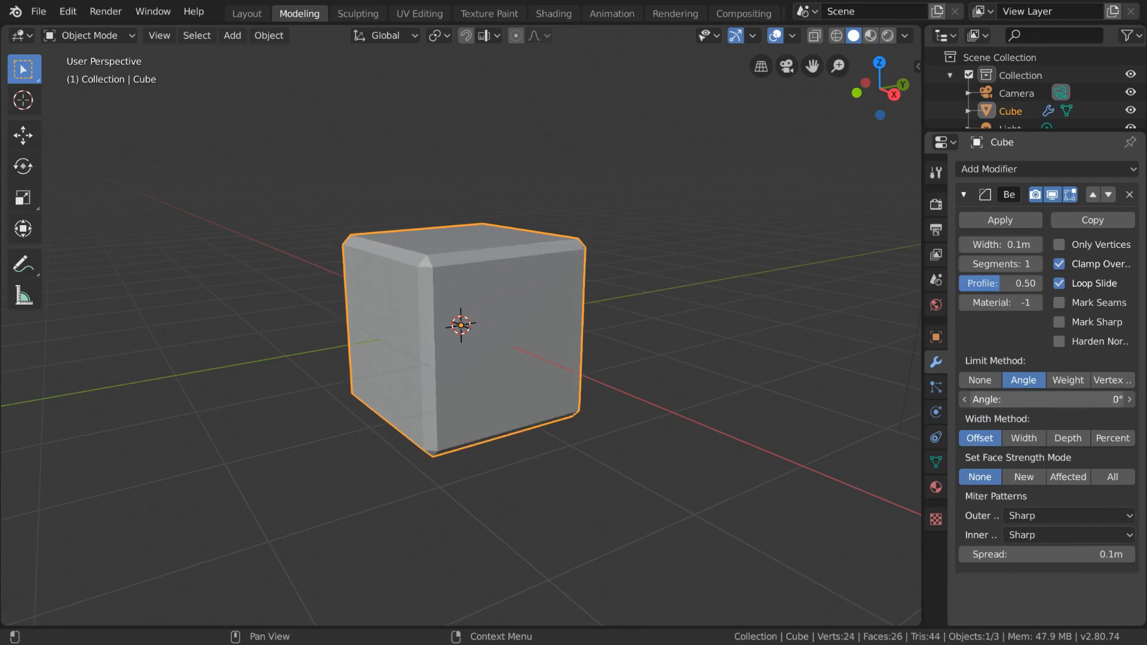
# Add a horizontal loop cut around the cube's middle, move it sideways into a chevron shape and return to Object Mode
pyautogui.press('Tab')
pyautogui.hotkey('ctrl', 'r')
pyautogui.click(606, 324)
pyautogui.press('g')
pyautogui.click(556, 326)
pyautogui.press('Tab')
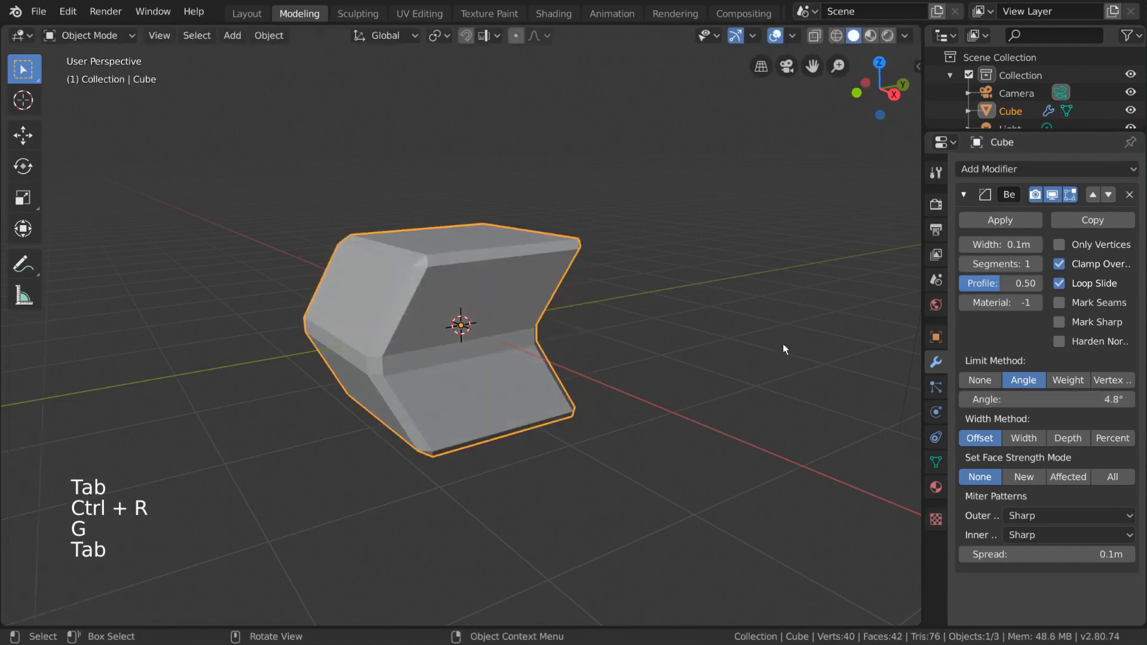
# Raise the Bevel modifier's angle limit to 80° and compare Angle with the Weight and Vertex Group limit methods, settling on Angle
pyautogui.moveTo(1055, 399); pyautogui.dragTo(1105, 398)
pyautogui.moveTo(589, 325)
pyautogui.mouseDown(button='middle')
pyautogui.moveTo(678, 338)
pyautogui.moveTo(648, 358)
pyautogui.moveTo(601, 342)
pyautogui.moveTo(605, 321)
pyautogui.mouseUp(button='middle')
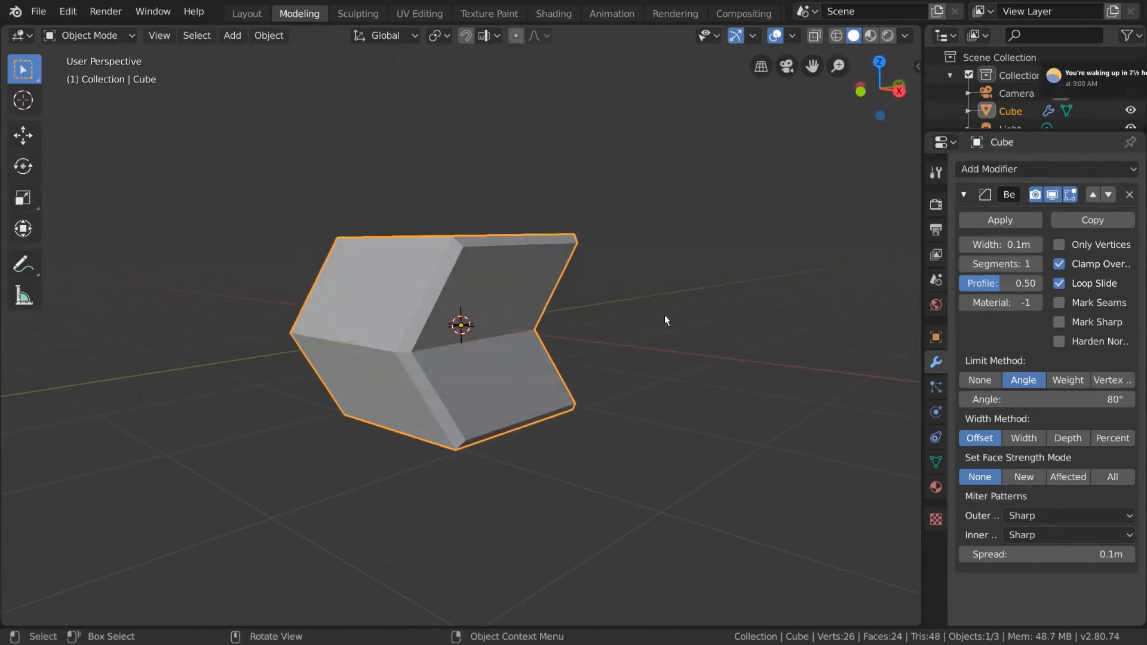
pyautogui.click(1065, 380)
pyautogui.click(1106, 381)
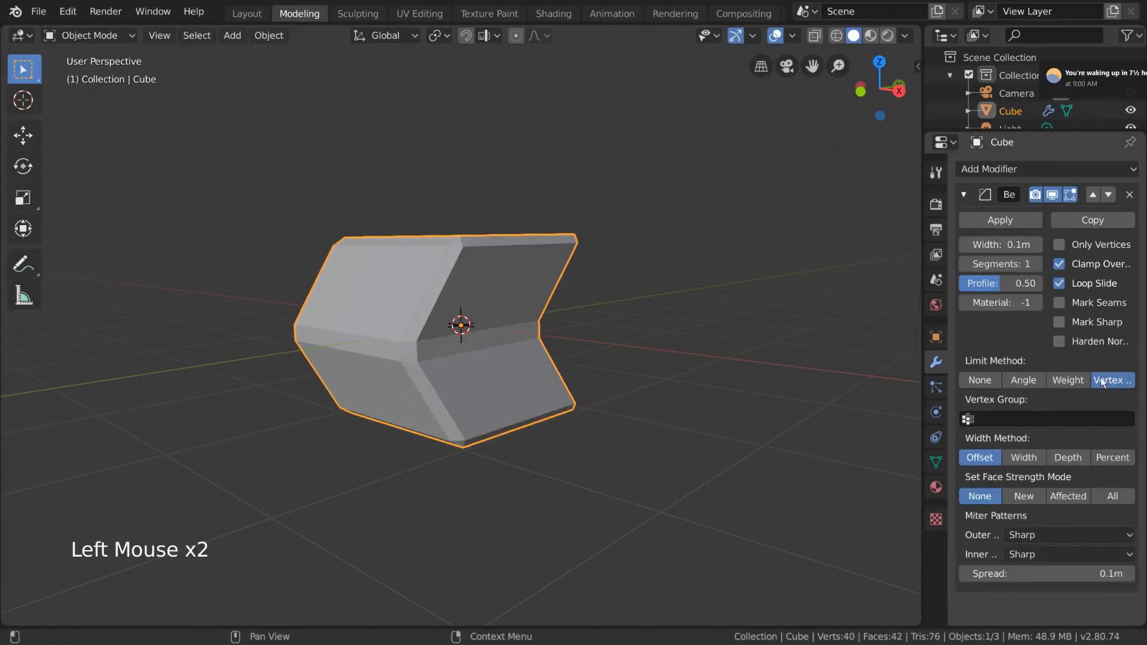
pyautogui.click(1085, 380)
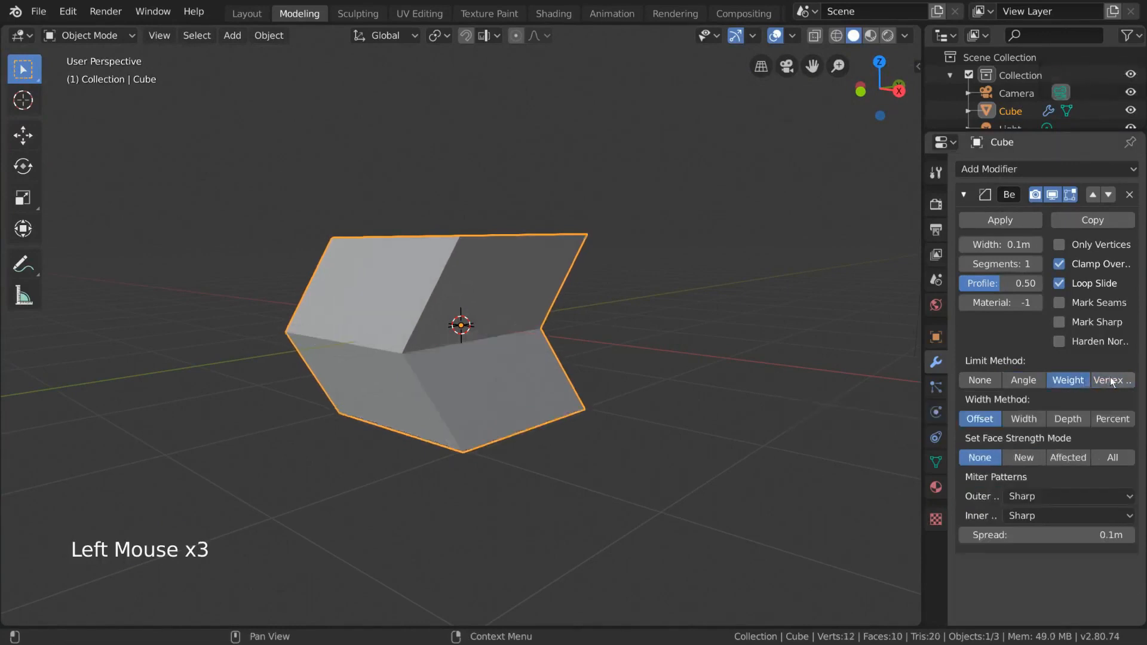
pyautogui.click(1110, 380)
pyautogui.click(1074, 417)
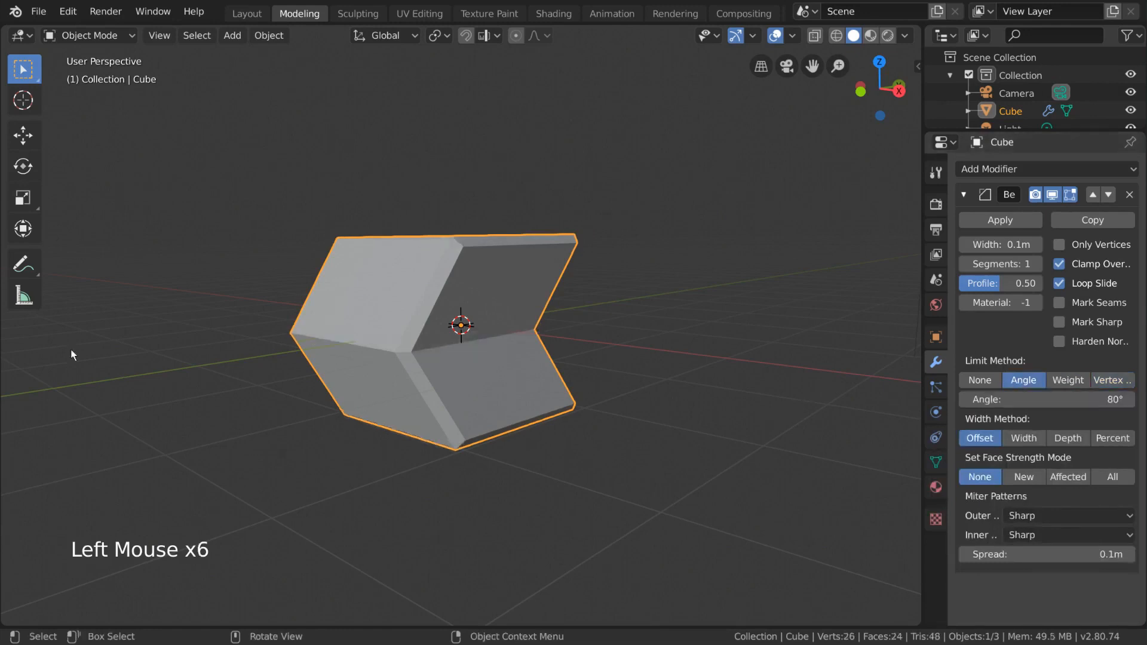
# Enter Edit Mode, undo the last four changes and redo them
pyautogui.moveTo(701, 310); pyautogui.dragTo(657, 351, button='middle')
pyautogui.press('Tab')
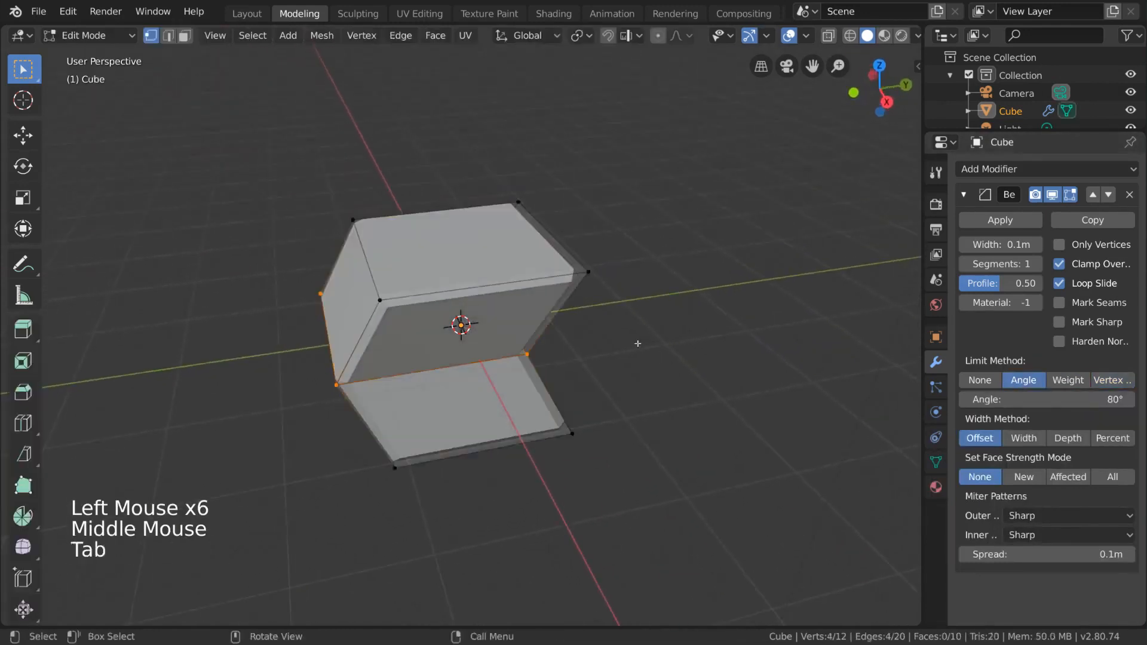
pyautogui.hotkey('ctrl', 'z')
pyautogui.hotkey('ctrl', 'z')
pyautogui.hotkey('ctrl', 'z')
pyautogui.hotkey('ctrl', 'z')
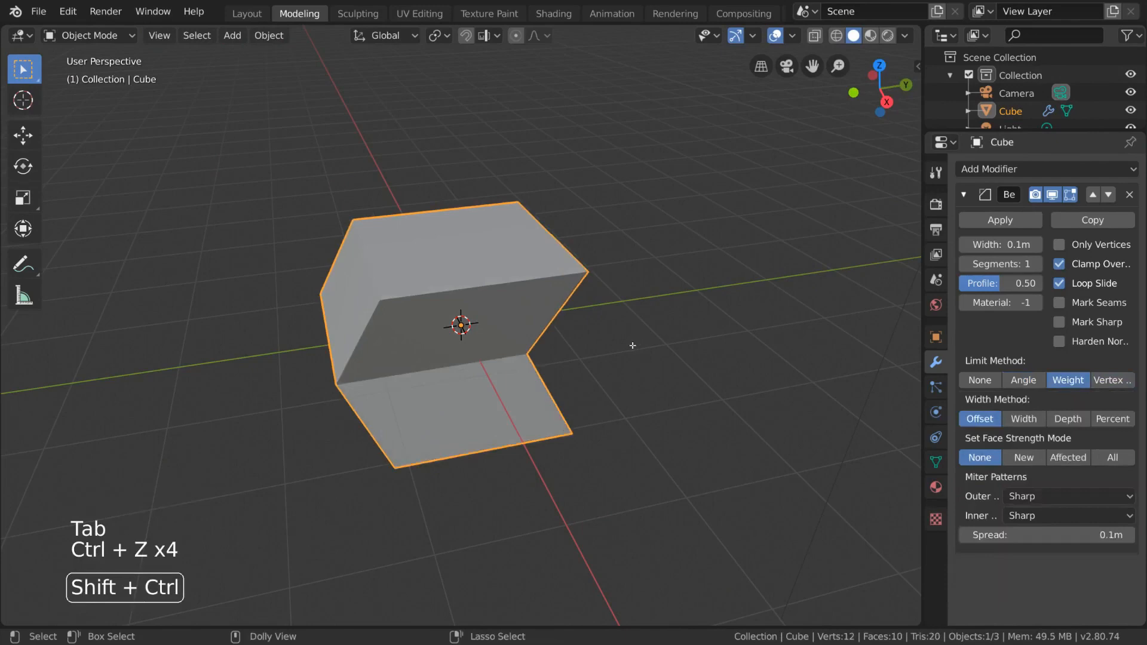
pyautogui.hotkey('ctrl', 'shift', 'z')
pyautogui.hotkey('ctrl', 'shift', 'z')
pyautogui.hotkey('ctrl', 'shift', 'z')
pyautogui.hotkey('ctrl', 'shift', 'z')
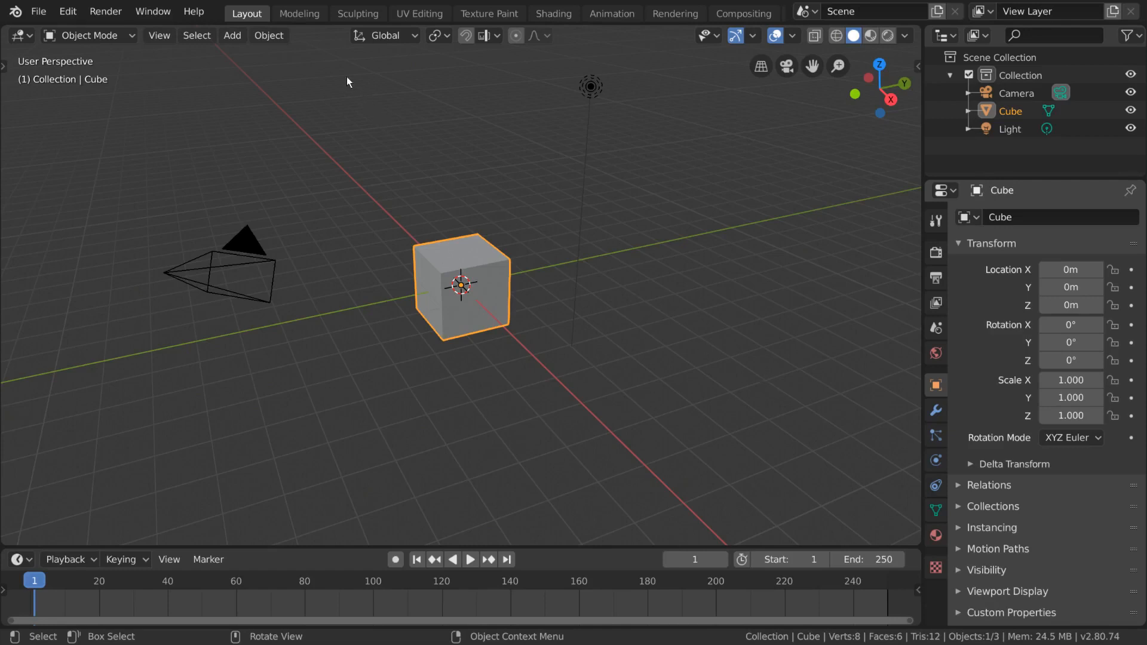
# Open the new scene's cube in the Modeling workspace and activate the Knife tool
pyautogui.click(304, 17)
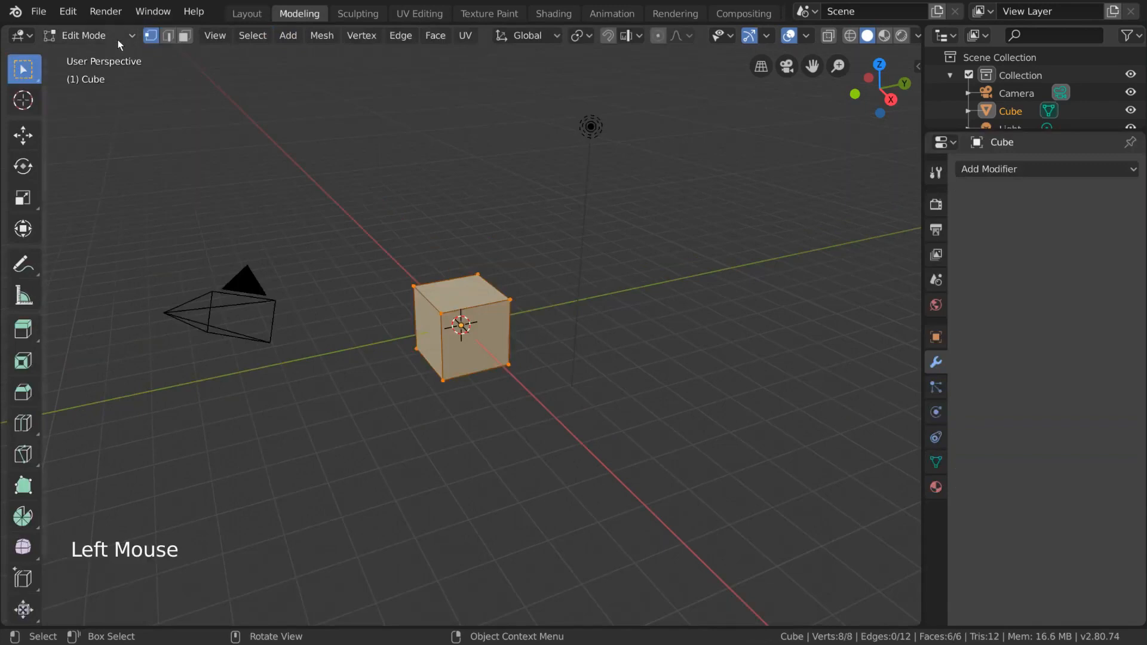
pyautogui.scroll(-6, 26, 372)
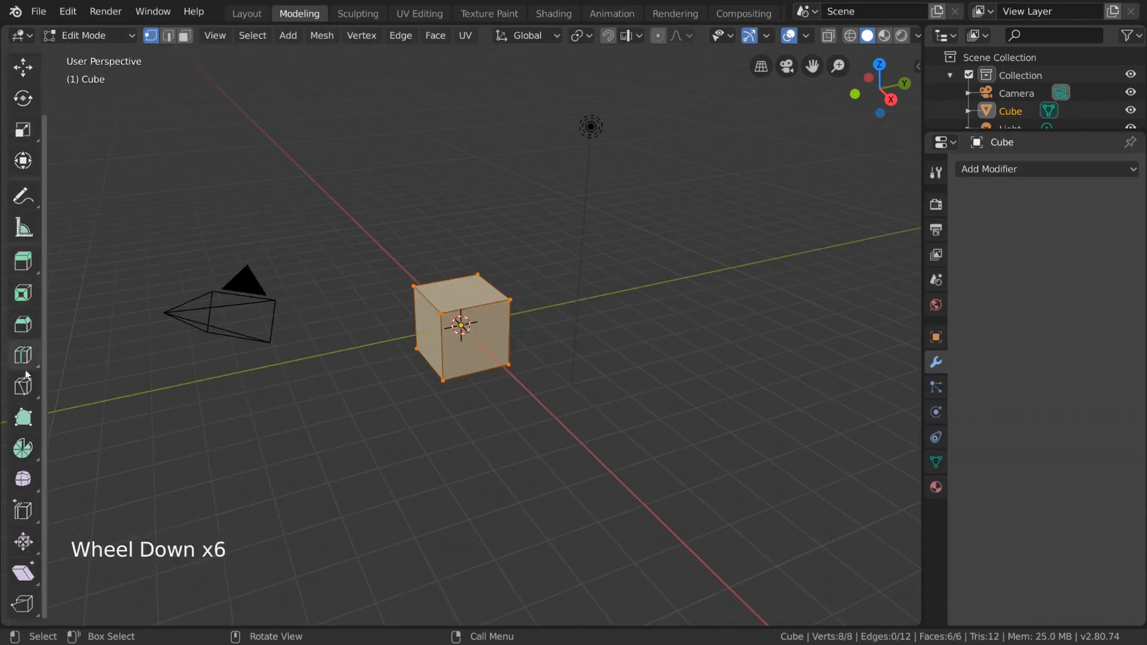
pyautogui.click(26, 391)
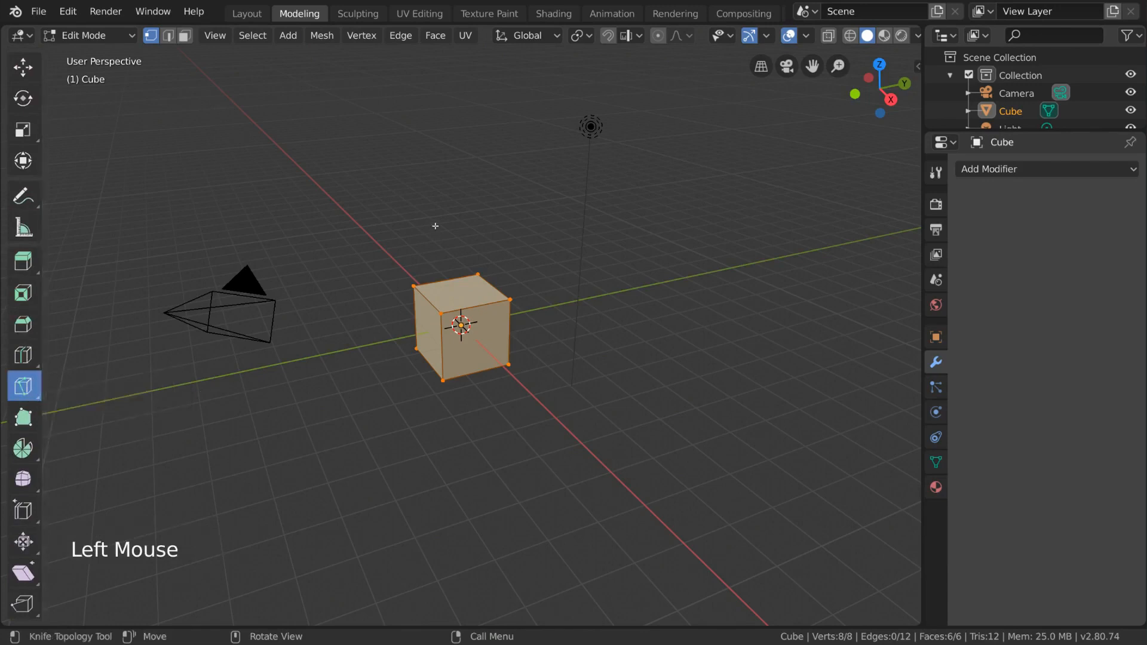
# Try several straight knife cuts across the cube's upper and front faces
pyautogui.click(451, 280)
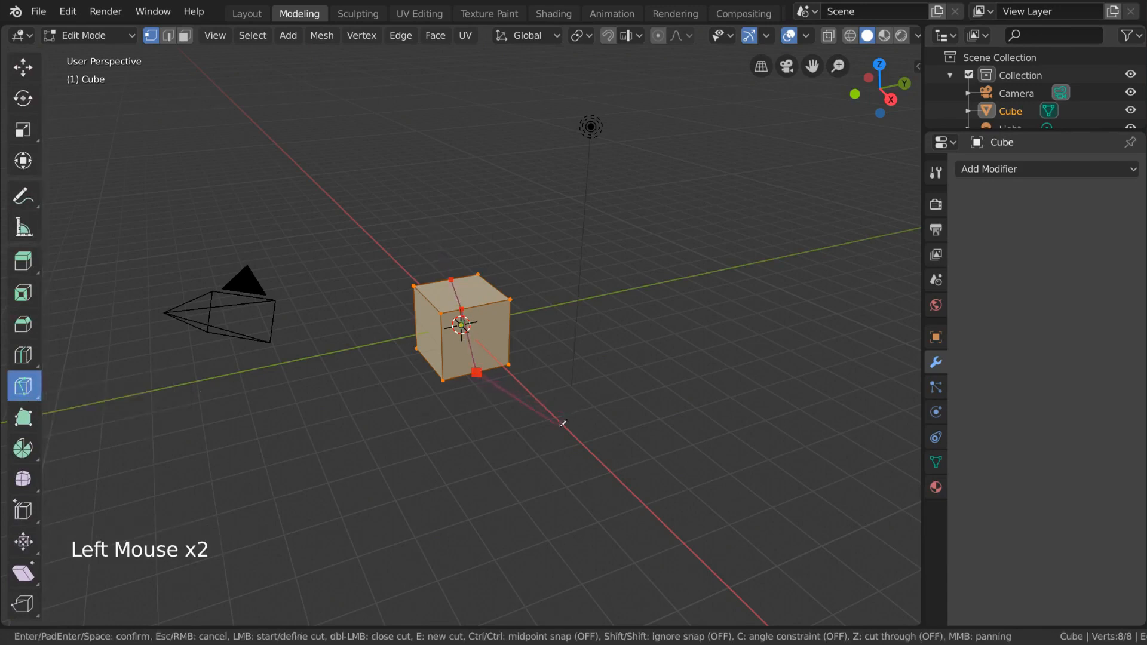
pyautogui.click(516, 418)
pyautogui.click(432, 177)
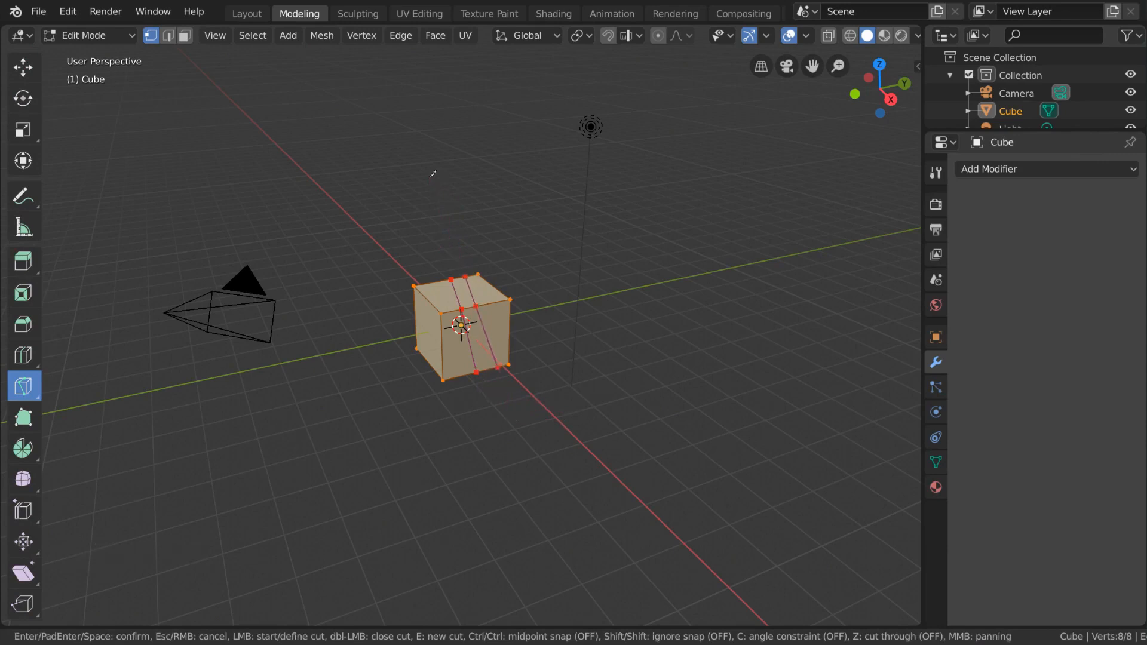
pyautogui.click(427, 415)
pyautogui.click(543, 430)
pyautogui.click(437, 282)
pyautogui.press('Escape')
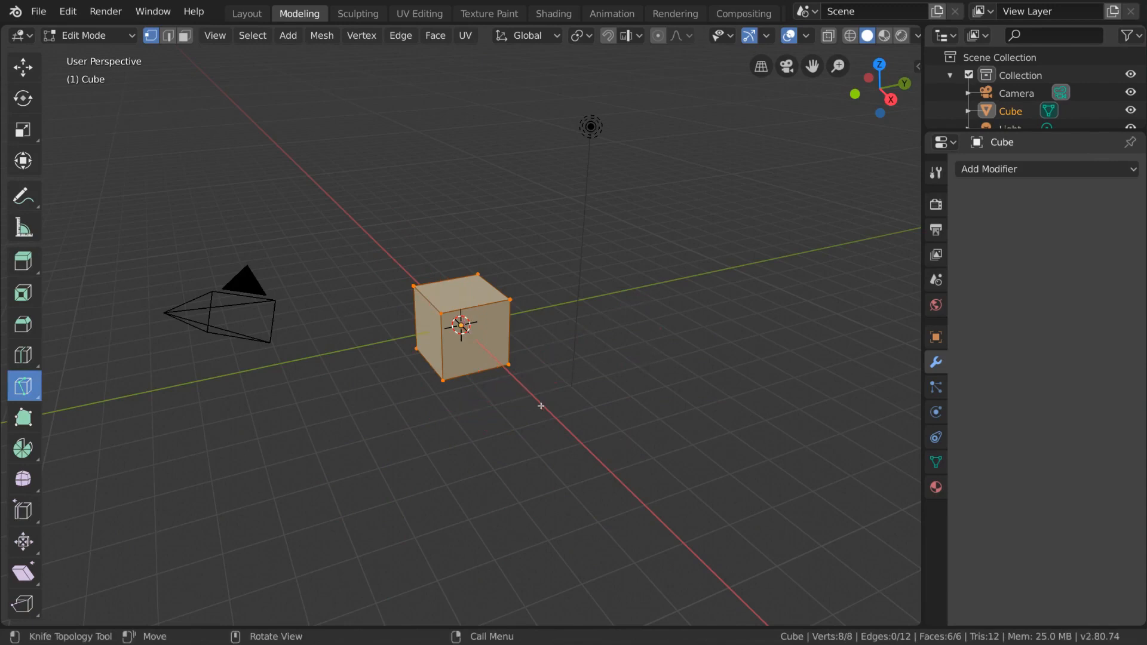
# Cut the cube with freehand knife strokes, and try one more straight cut down its upper and front faces
pyautogui.moveTo(531, 257)
pyautogui.mouseDown()
pyautogui.moveTo(389, 413)
pyautogui.moveTo(558, 356)
pyautogui.moveTo(418, 374)
pyautogui.moveTo(437, 396)
pyautogui.moveTo(561, 376)
pyautogui.moveTo(429, 229)
pyautogui.mouseUp()
pyautogui.press('Return')
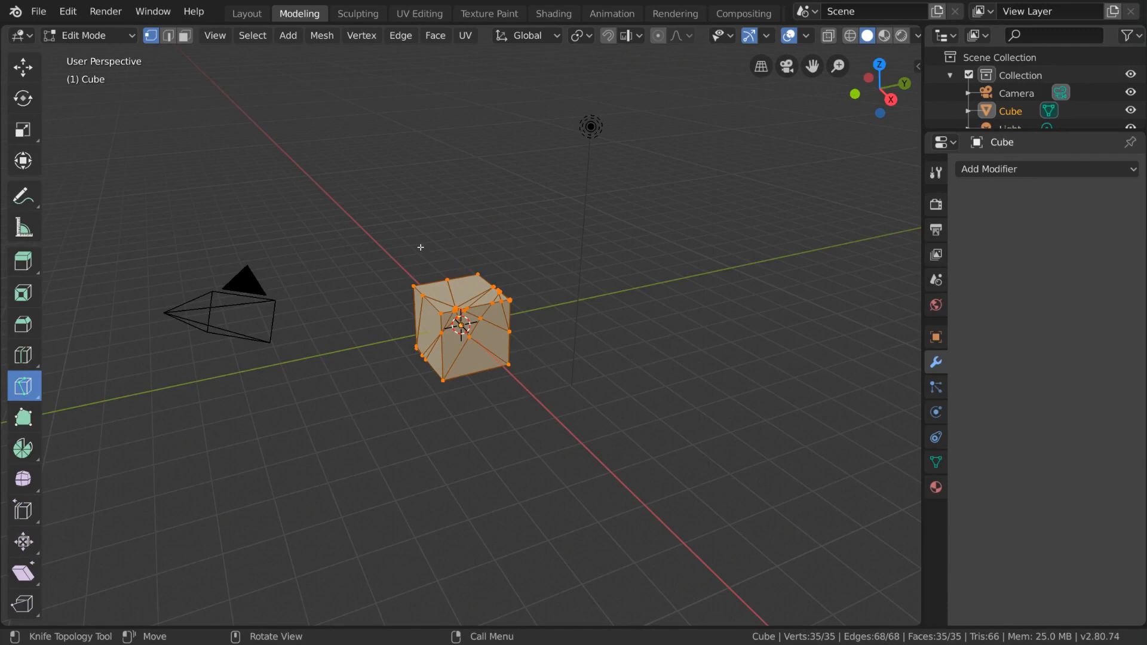
pyautogui.moveTo(422, 249); pyautogui.dragTo(582, 333, button='middle')
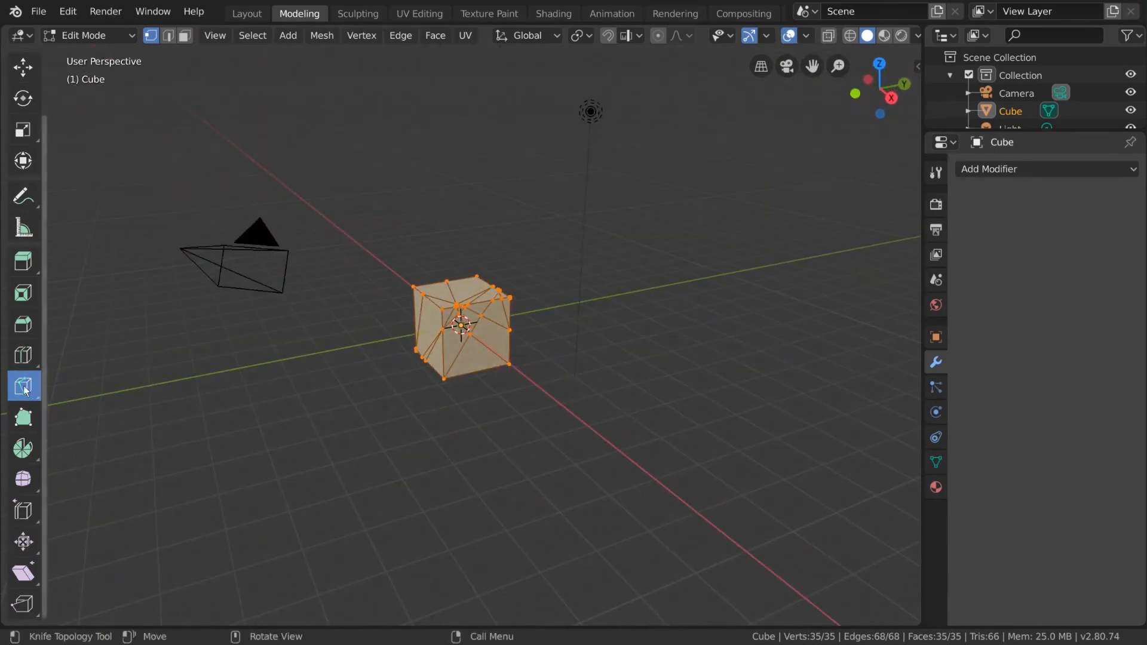
pyautogui.click(461, 279)
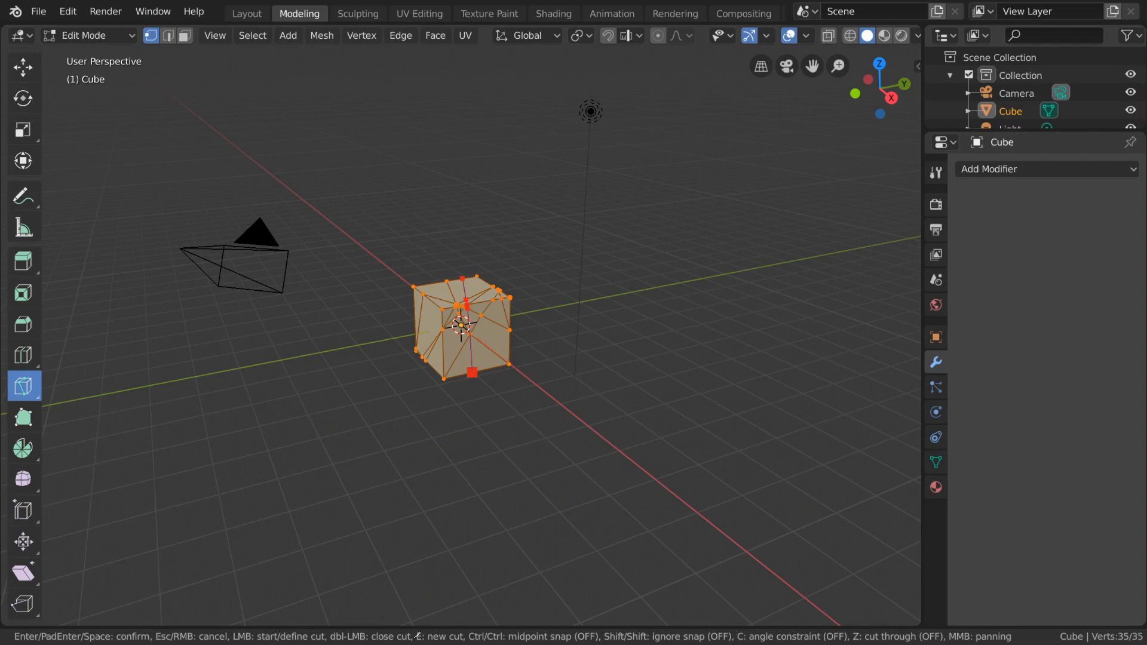
pyautogui.press('Escape')
# Bisect the cube with a near-vertical cut through its upper and front faces, and shift the cutting plane slightly along its normal
pyautogui.click(37, 391)
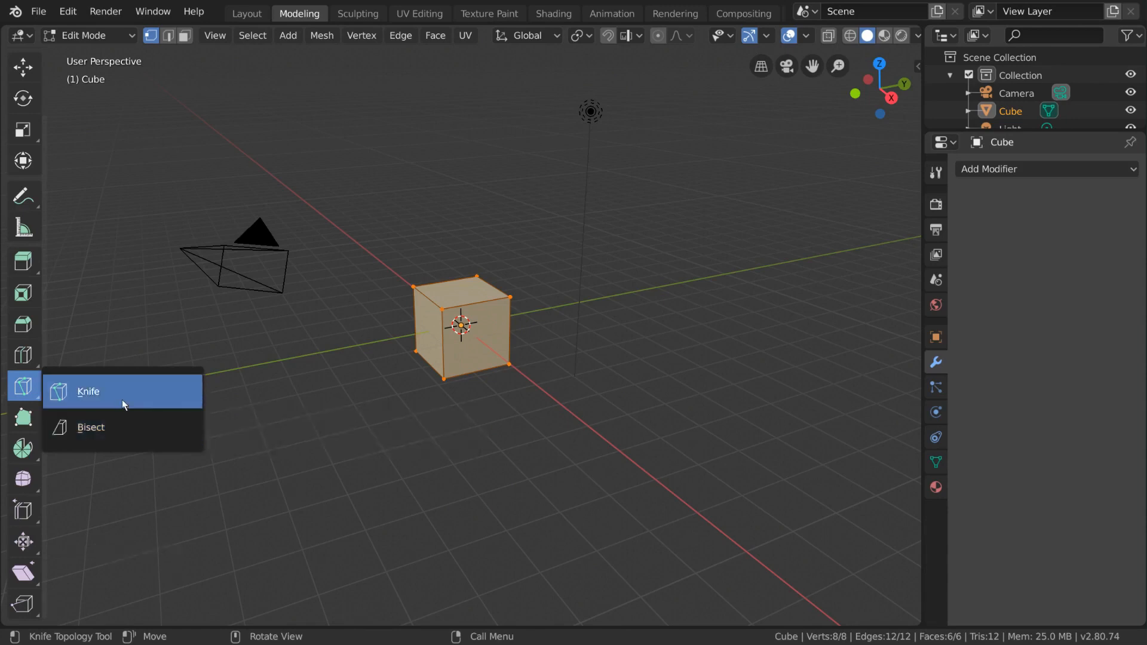
pyautogui.click(148, 425)
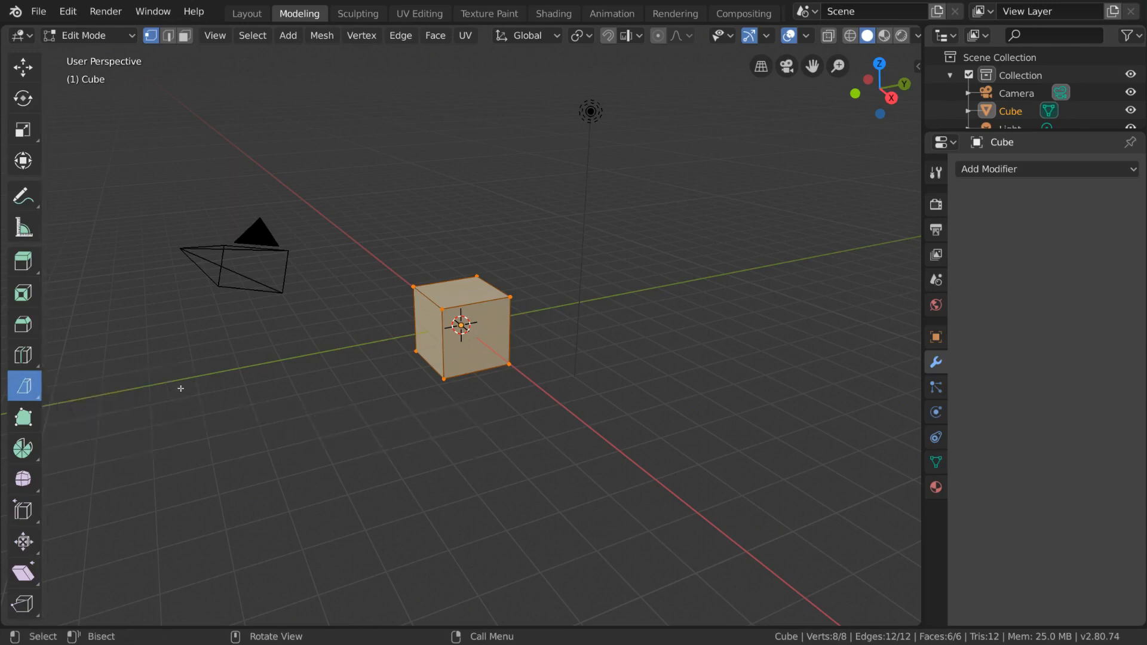
pyautogui.moveTo(362, 306); pyautogui.dragTo(452, 250, button='middle')
pyautogui.moveTo(453, 250); pyautogui.dragTo(474, 435)
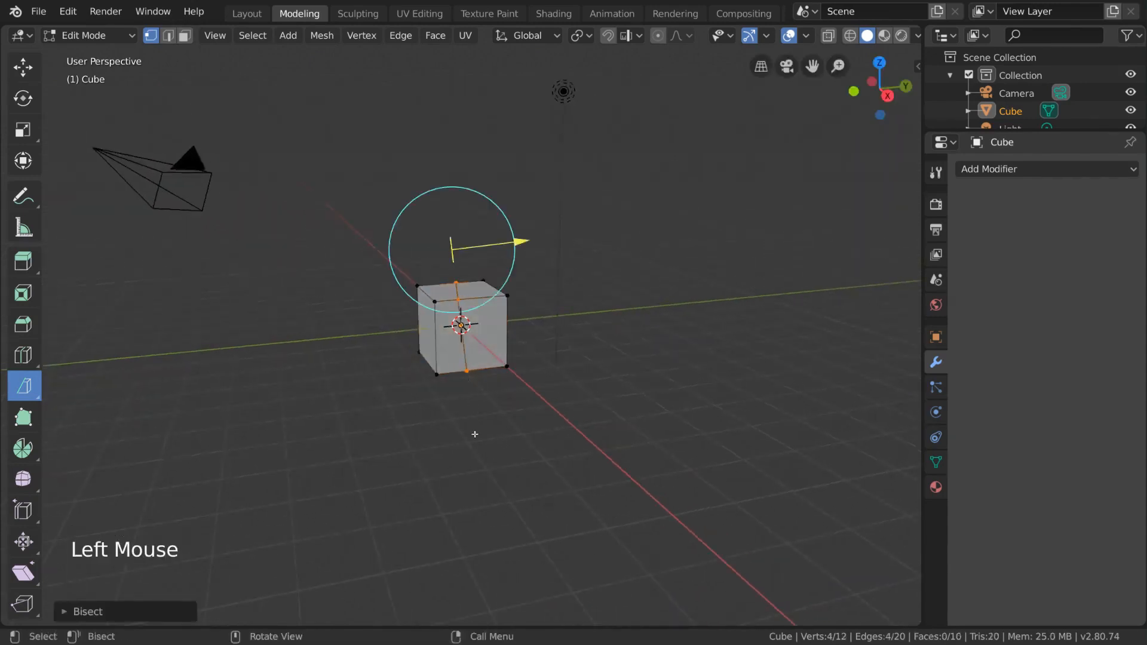
pyautogui.moveTo(573, 286)
pyautogui.mouseDown(button='middle')
pyautogui.moveTo(547, 289)
pyautogui.moveTo(563, 272)
pyautogui.moveTo(579, 303)
pyautogui.moveTo(524, 284)
pyautogui.moveTo(647, 256)
pyautogui.moveTo(657, 320)
pyautogui.moveTo(581, 316)
pyautogui.moveTo(563, 297)
pyautogui.mouseUp(button='middle')
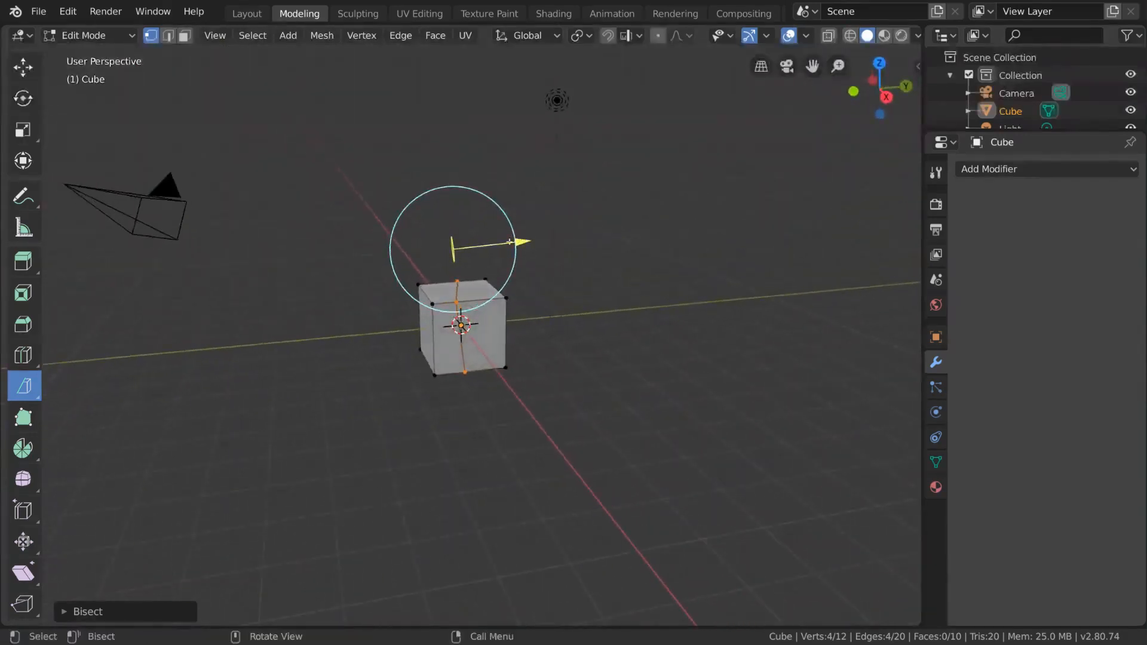
pyautogui.moveTo(505, 245); pyautogui.dragTo(525, 294)
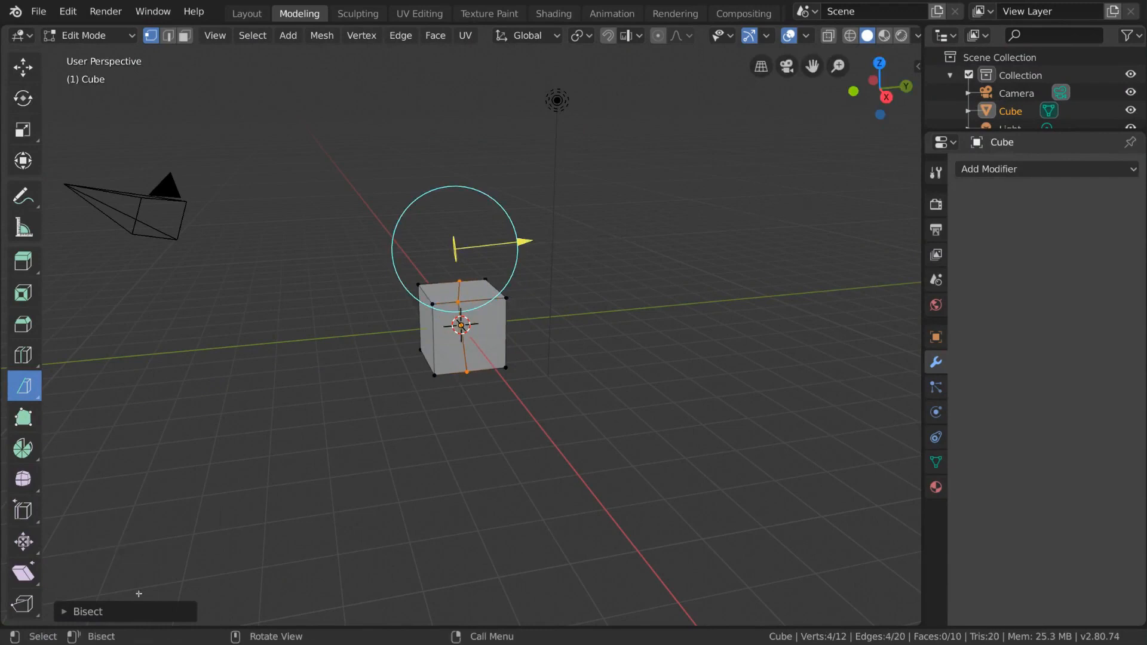
# Set the bisect's plane point to about Y -0.199 m and Z 2.15 m, and enable Clear Inner and Fill
pyautogui.click(71, 611)
pyautogui.moveTo(260, 455)
pyautogui.mouseDown()
pyautogui.moveTo(242, 455)
pyautogui.moveTo(266, 473)
pyautogui.mouseUp()
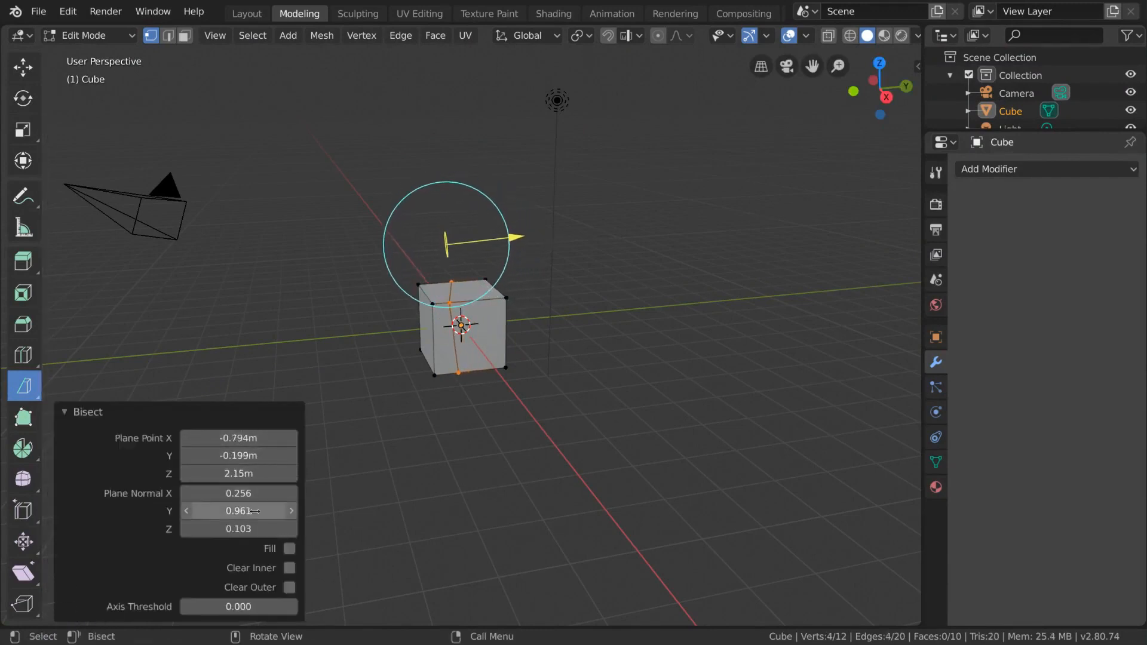
pyautogui.click(289, 568)
pyautogui.moveTo(292, 583); pyautogui.dragTo(356, 523, button='middle')
pyautogui.click(289, 548)
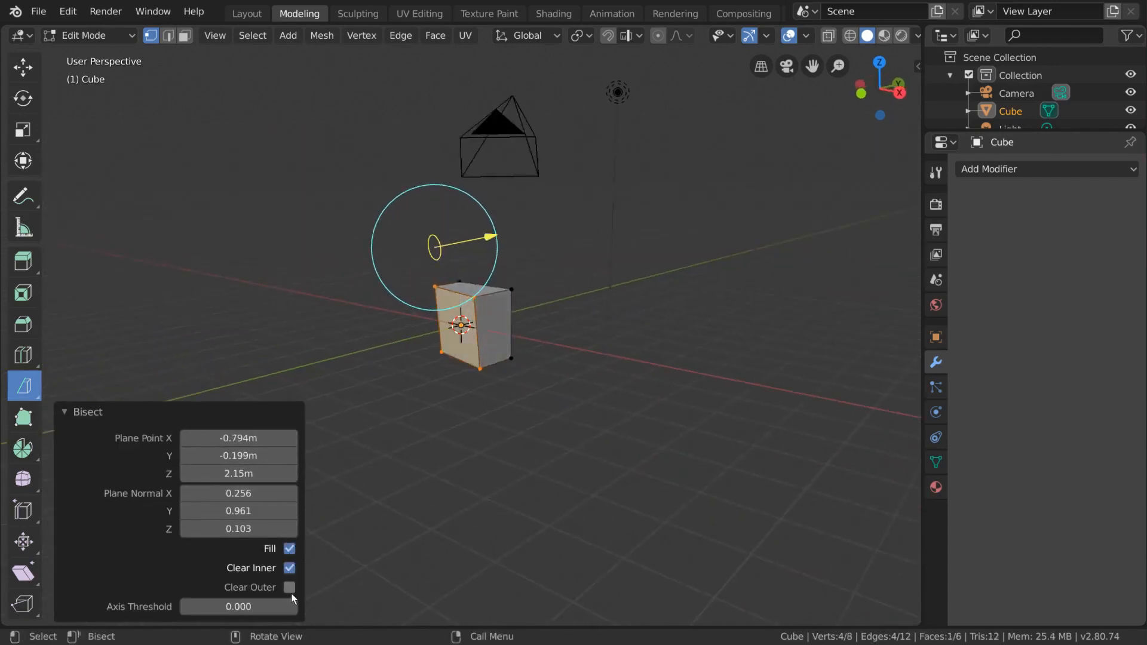
# Replace Clear Inner with Clear Outer for the bisect, inspect the cut cube and collapse the bisect settings
pyautogui.click(289, 588)
pyautogui.click(290, 568)
pyautogui.moveTo(290, 568); pyautogui.dragTo(314, 533, button='middle')
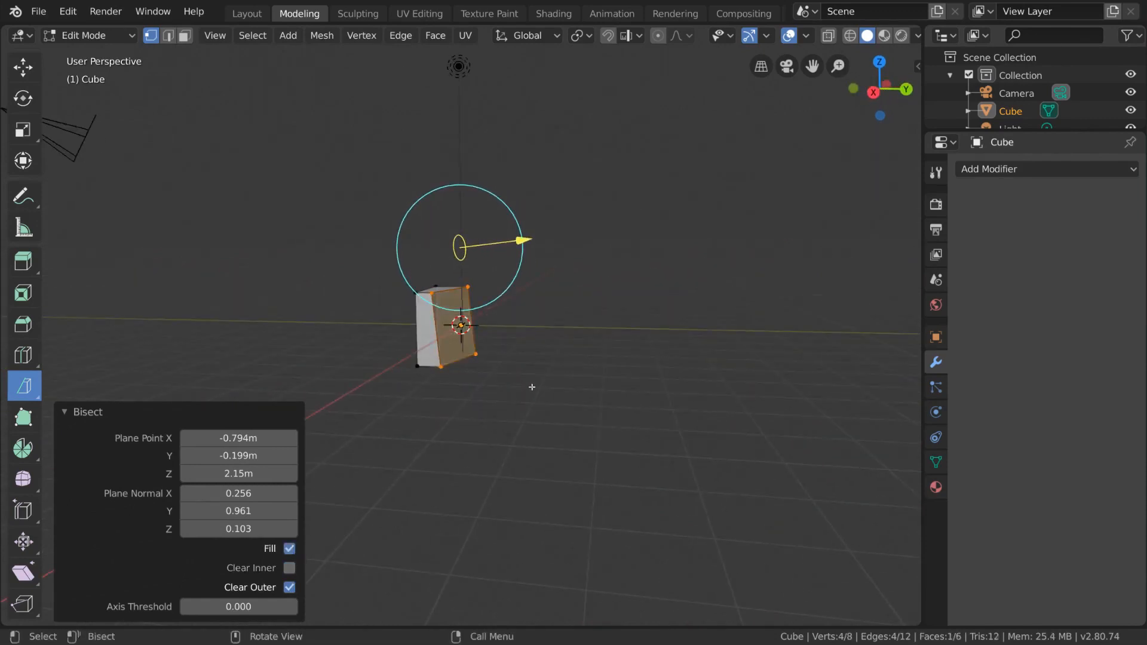
pyautogui.moveTo(529, 387); pyautogui.dragTo(554, 389, button='middle')
pyautogui.click(65, 416)
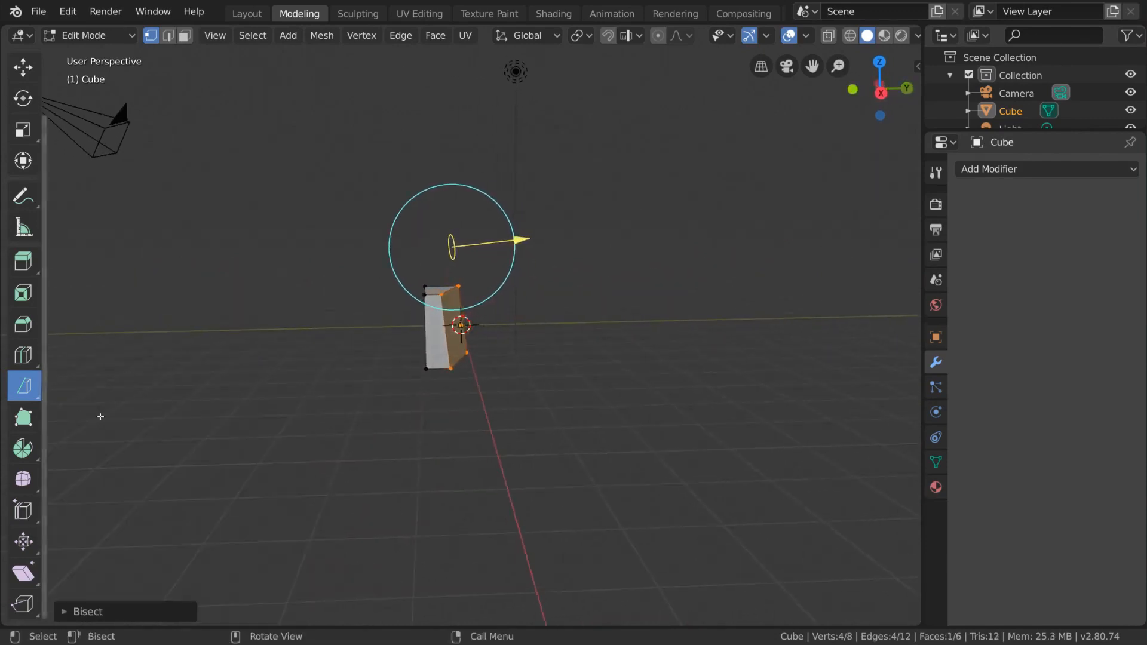